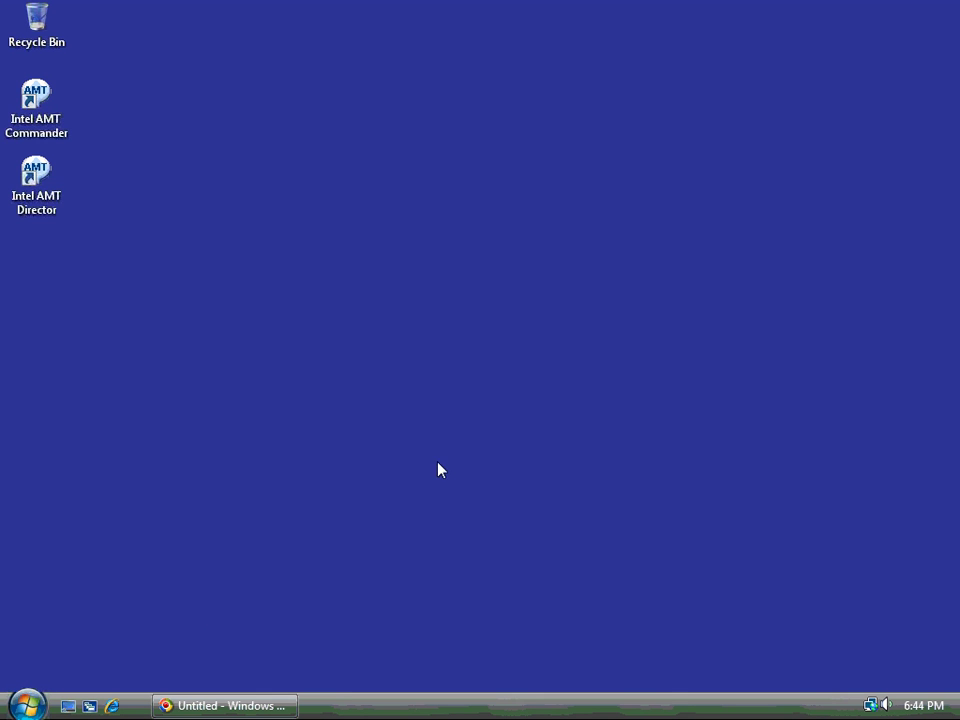
Launch Intel AMT Commander and connect to AmtMachine1 in the network tree
right_click(38, 92)
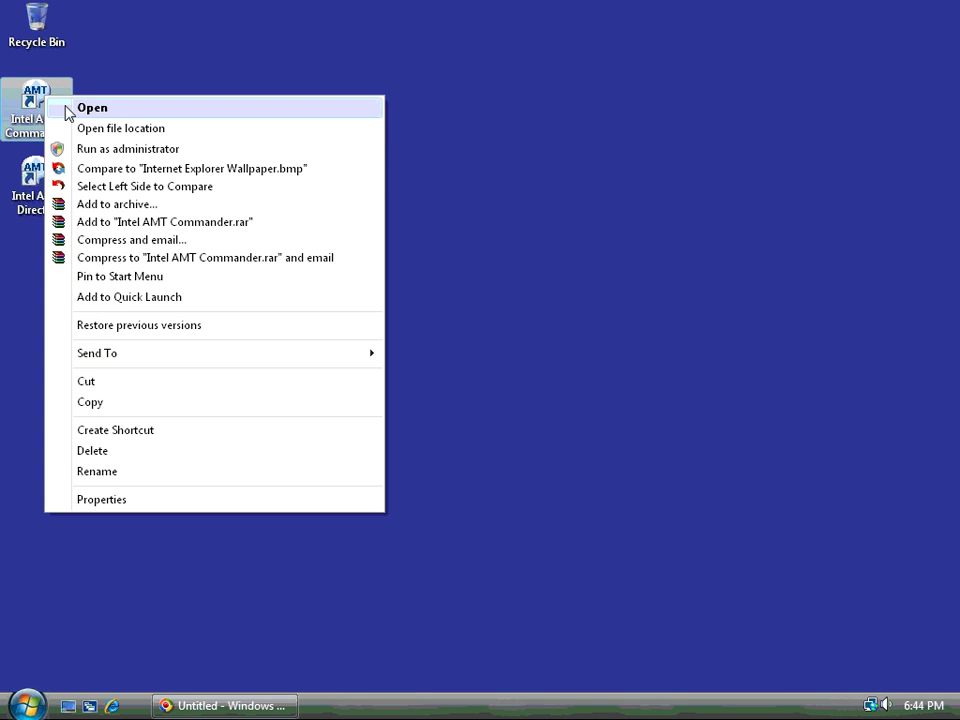
click(66, 106)
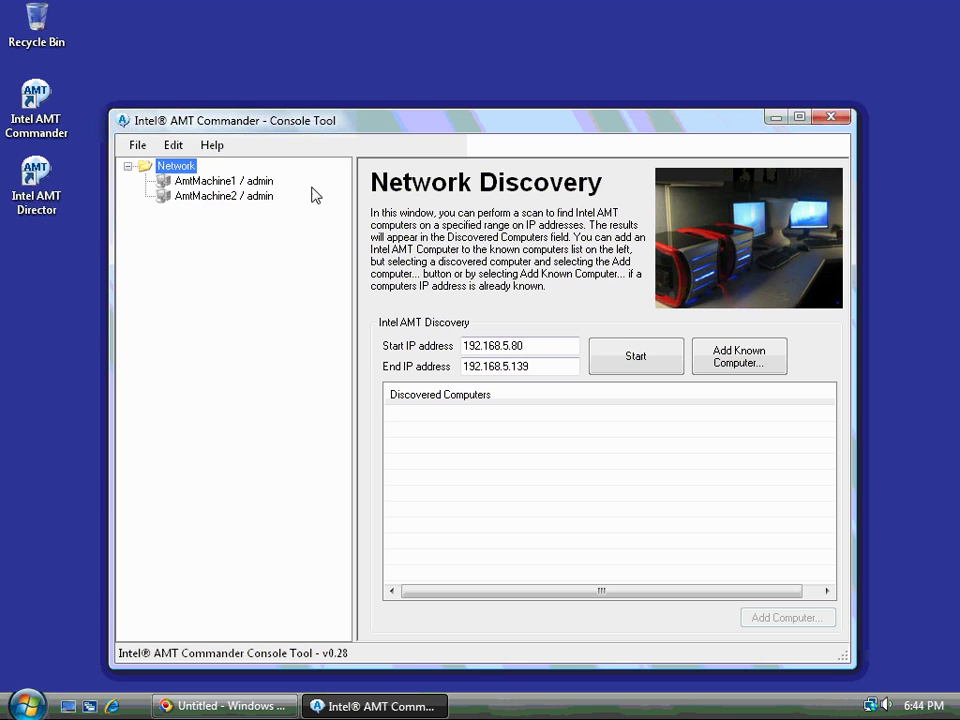
drag(285, 125, 272, 65)
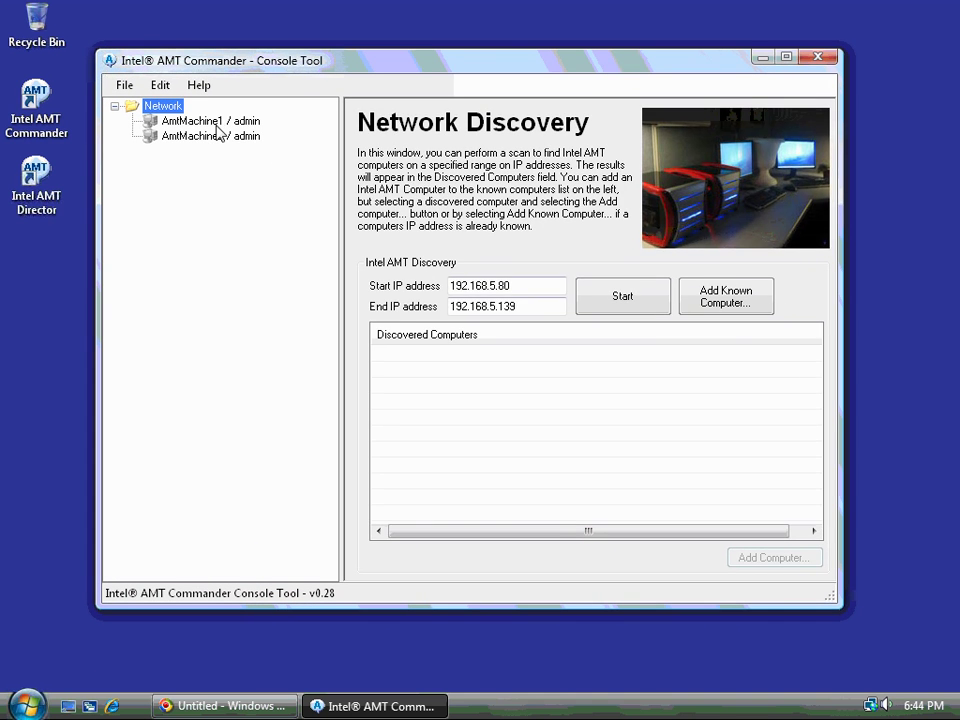
click(216, 123)
right_click(216, 127)
click(229, 135)
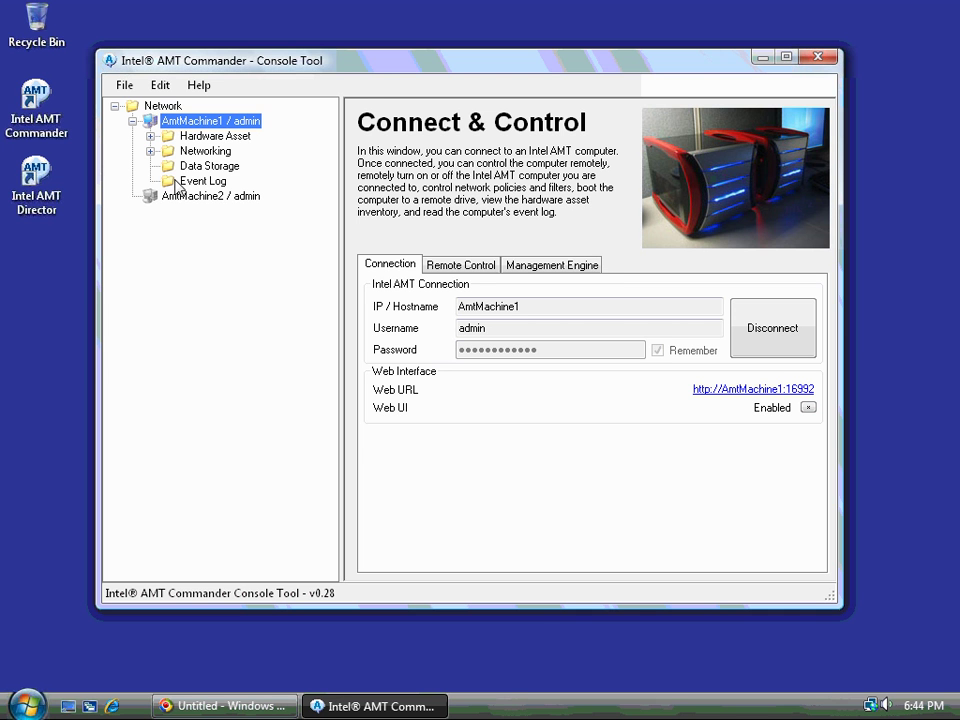
Review the event log entries of AmtMachine1 from newest to older, and refresh the events
click(178, 182)
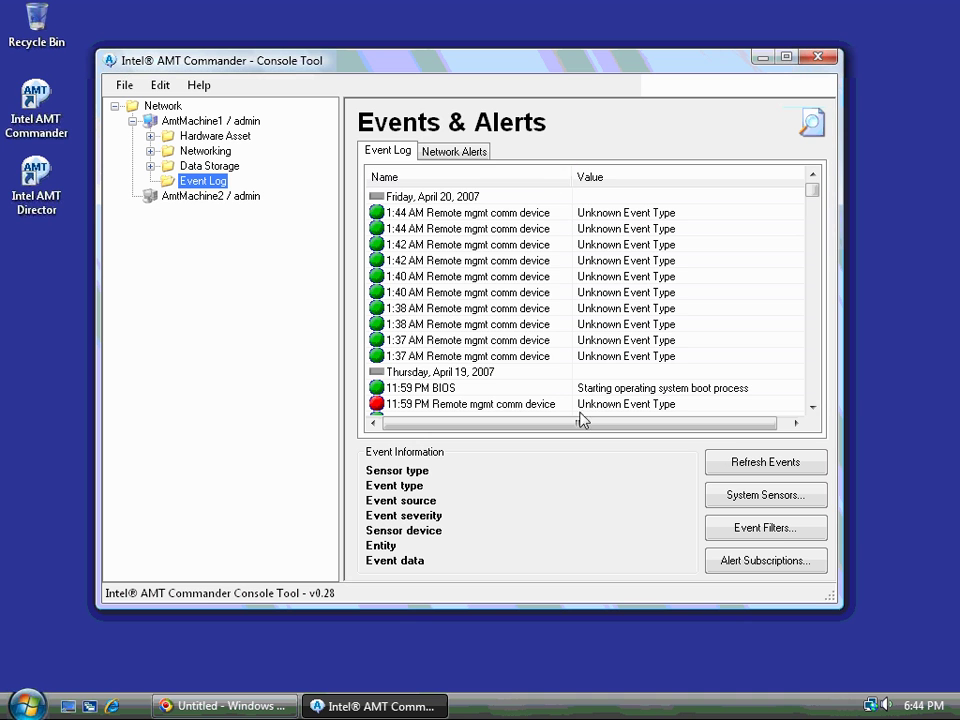
drag(812, 193, 810, 230)
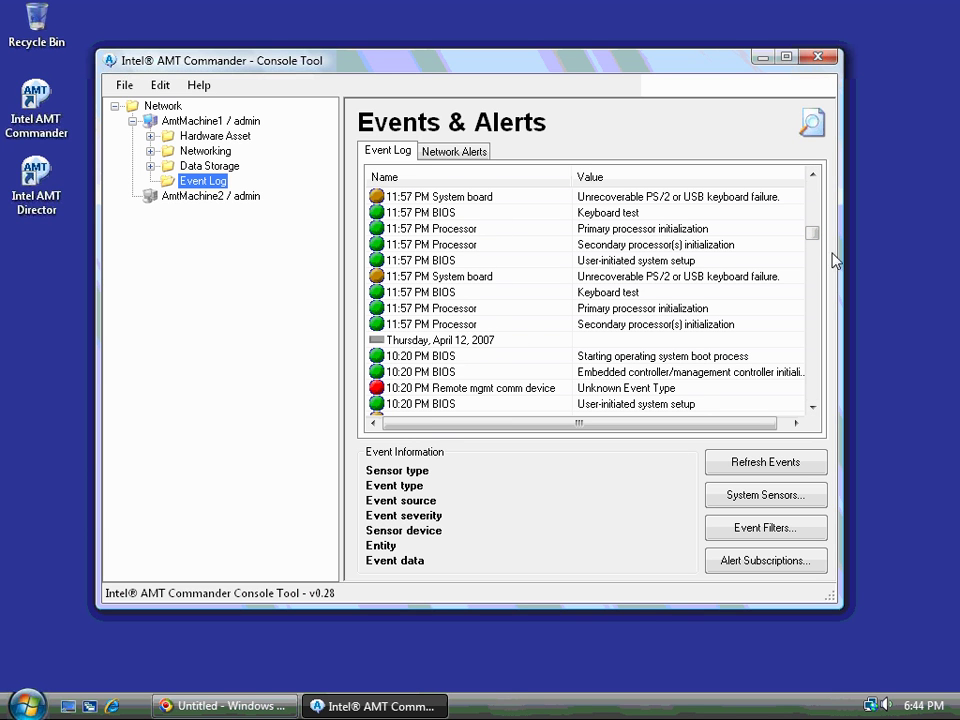
drag(813, 238, 813, 195)
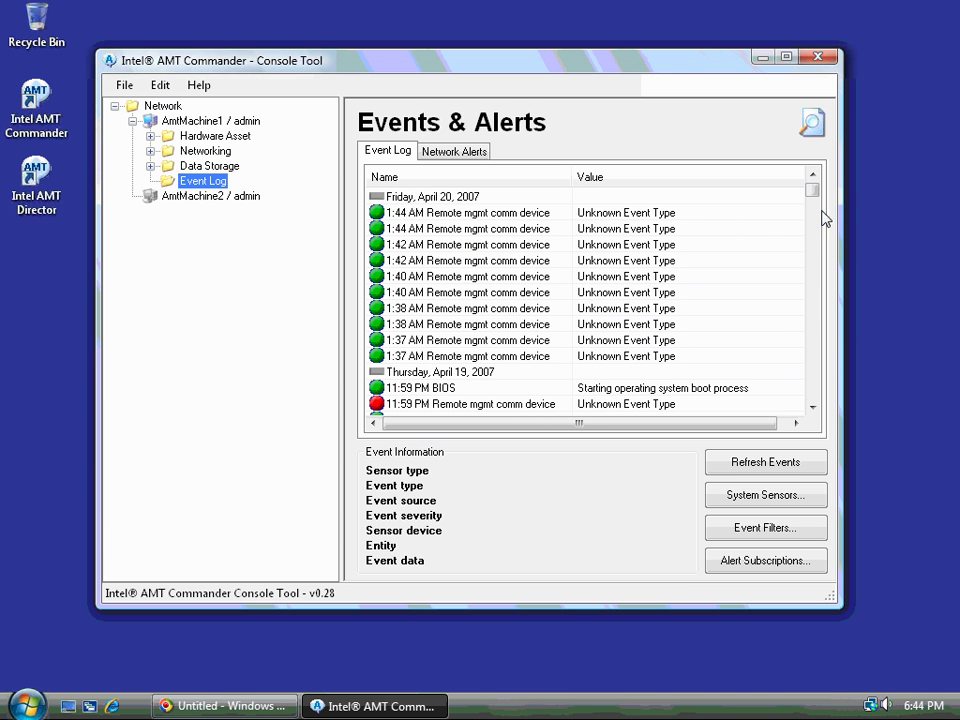
drag(813, 196, 812, 190)
click(750, 466)
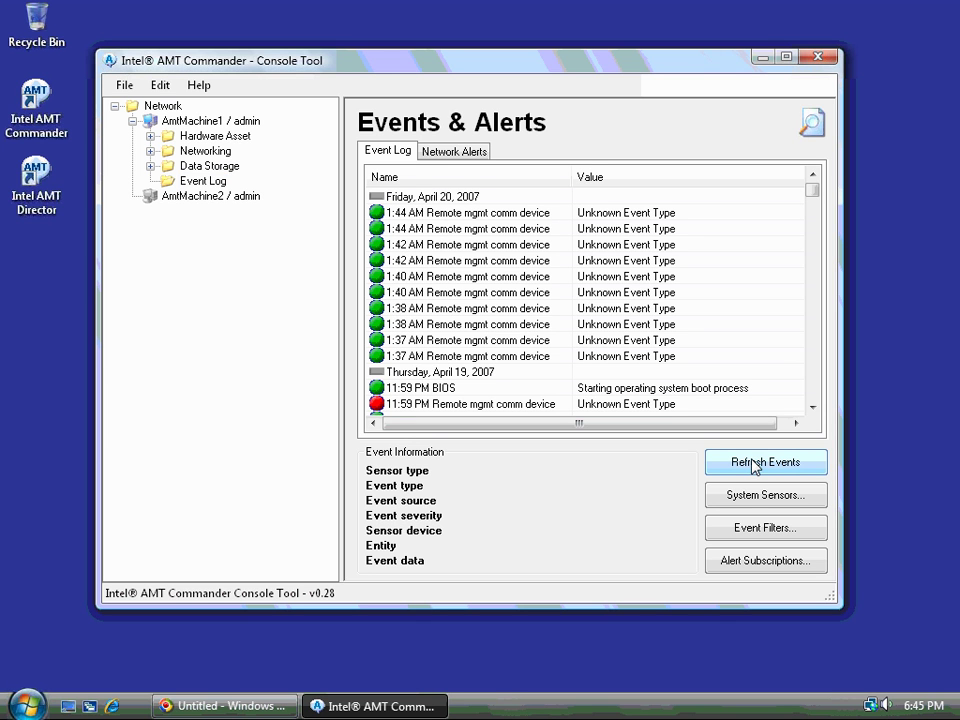
Add an event filter with alert policy ID 100 that matches all event types, sensors and entities and performs Log & Alert Event
click(760, 538)
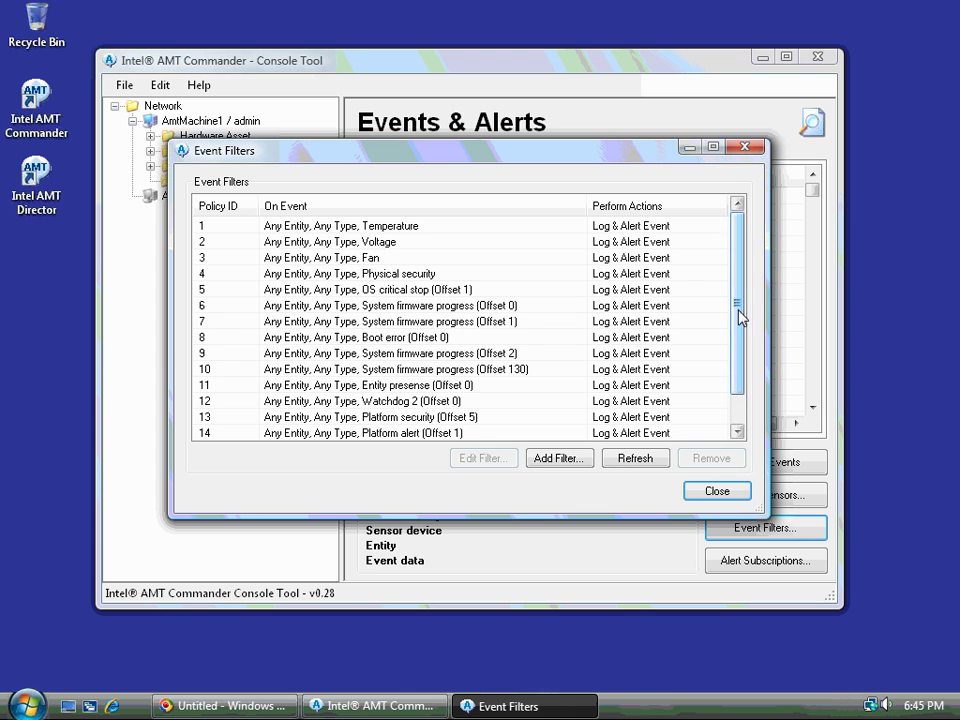
drag(739, 317, 735, 286)
click(556, 458)
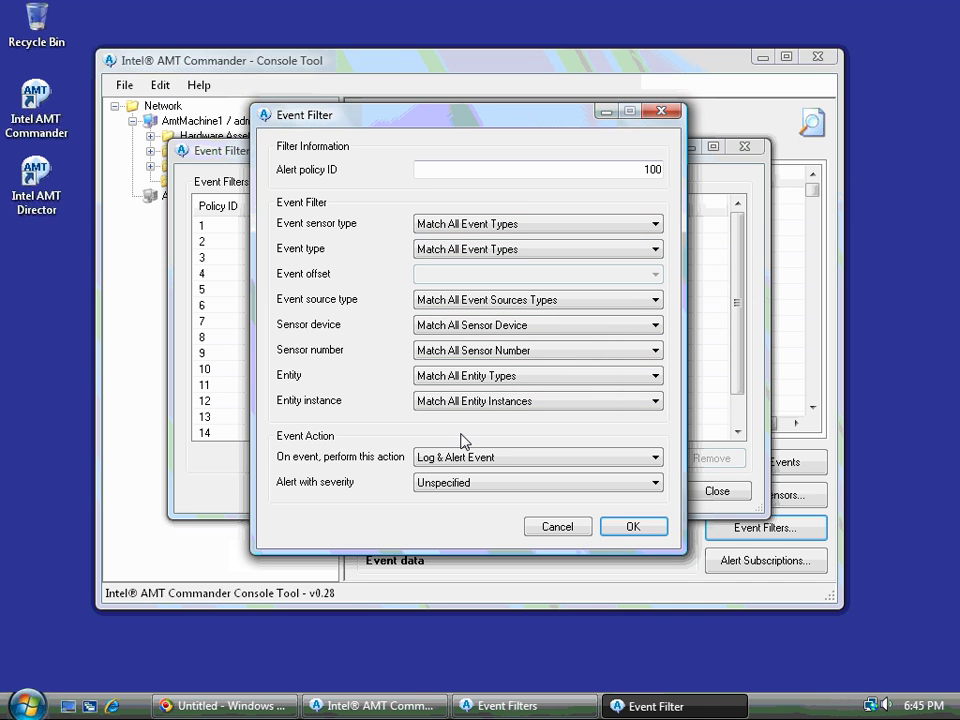
click(497, 226)
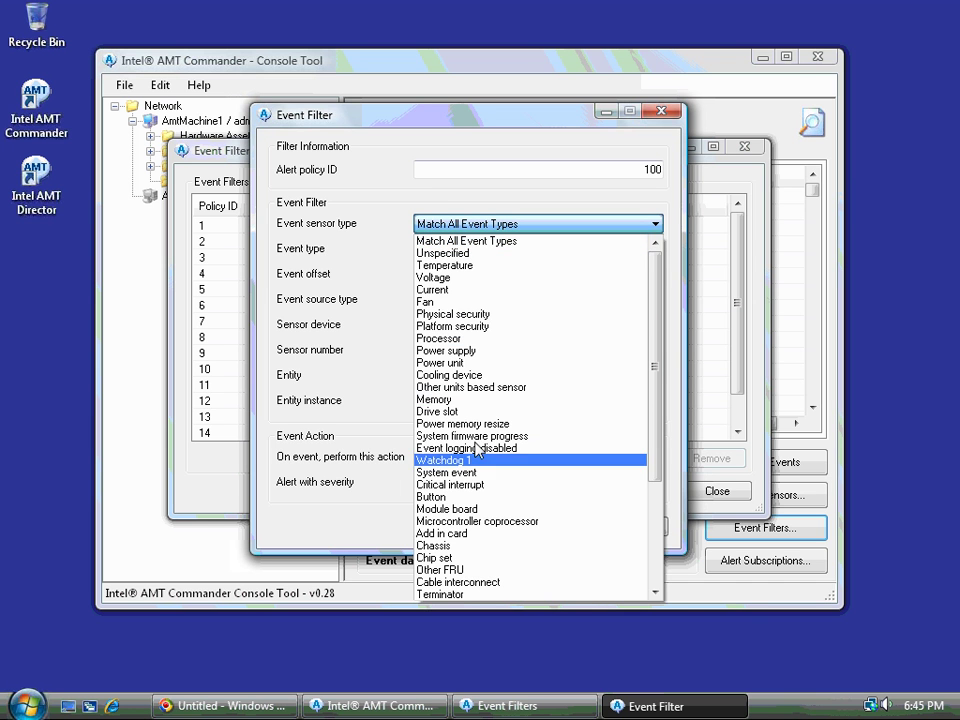
click(471, 224)
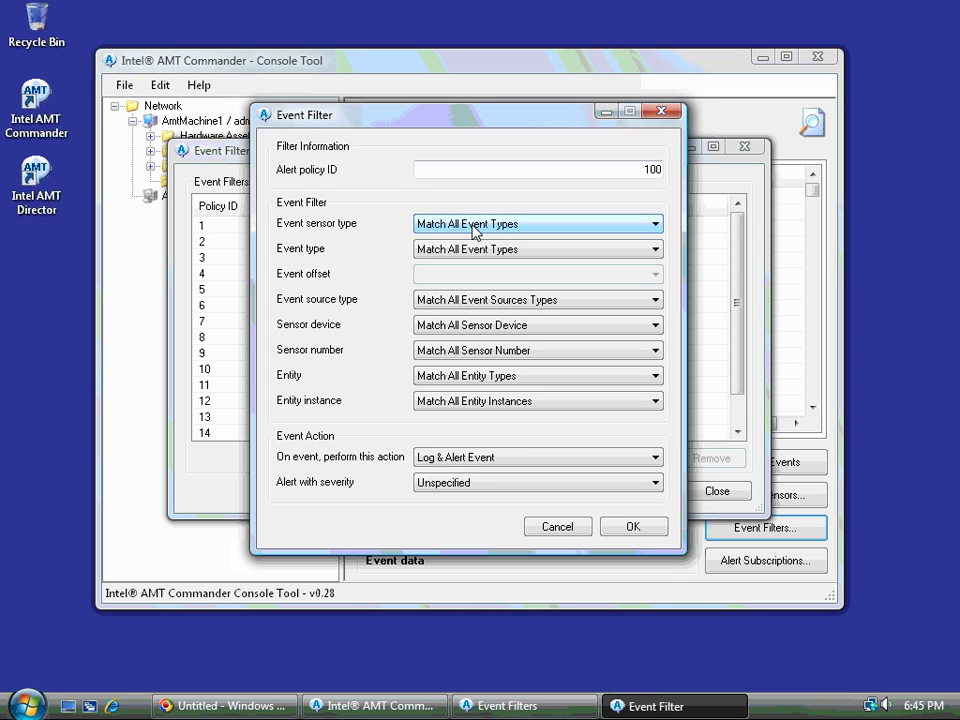
click(475, 170)
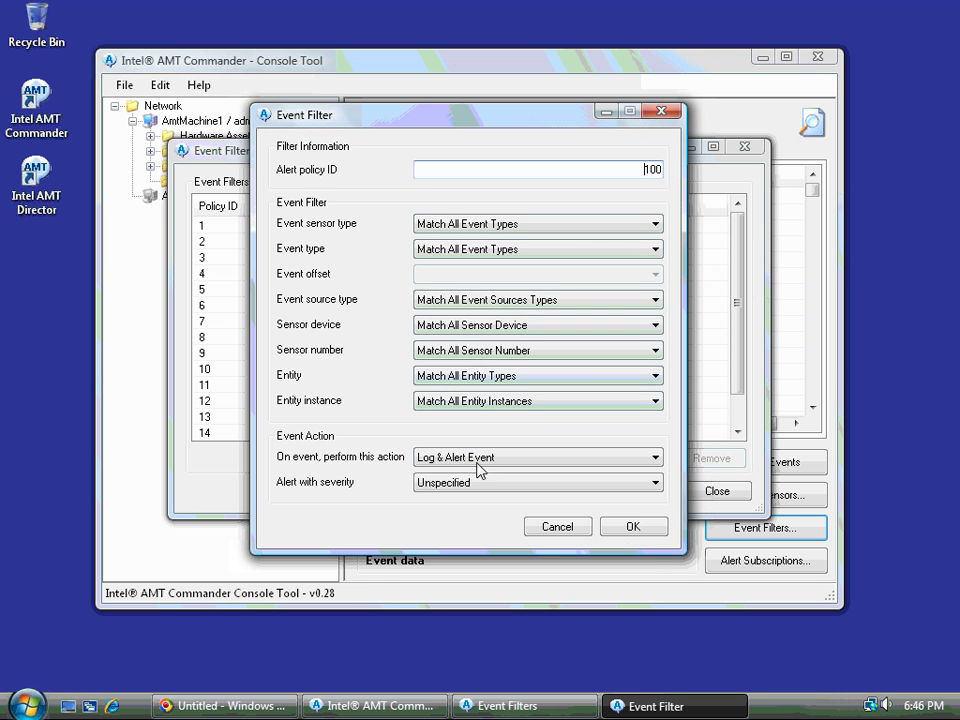
click(635, 527)
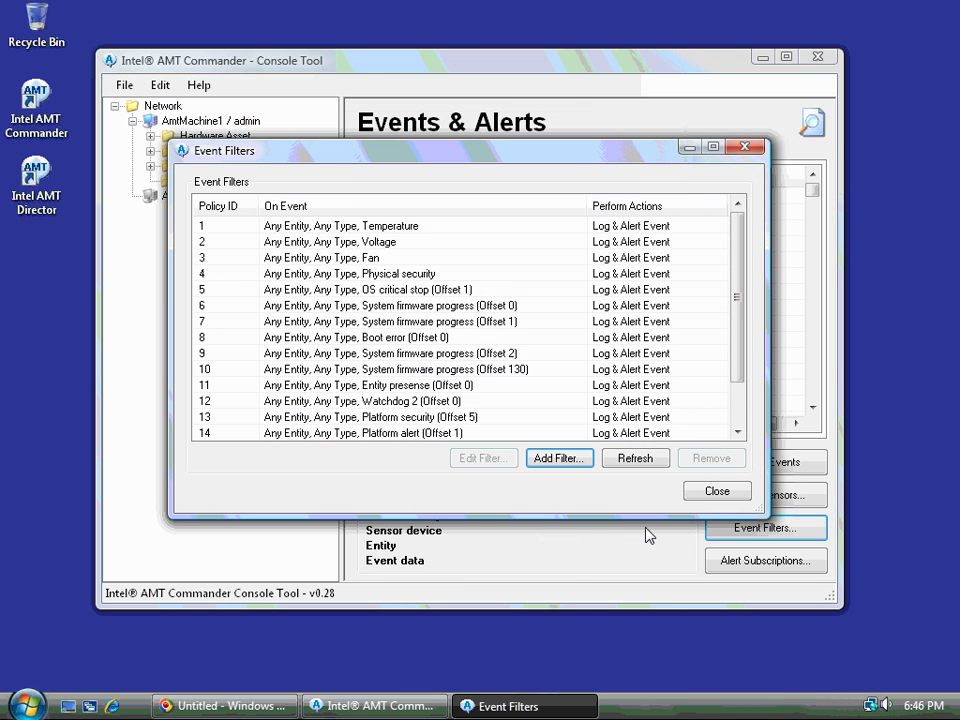
Review the event filter list including policy 100, inspect the settings of filter 15 without changing them, and close the filters
click(738, 413)
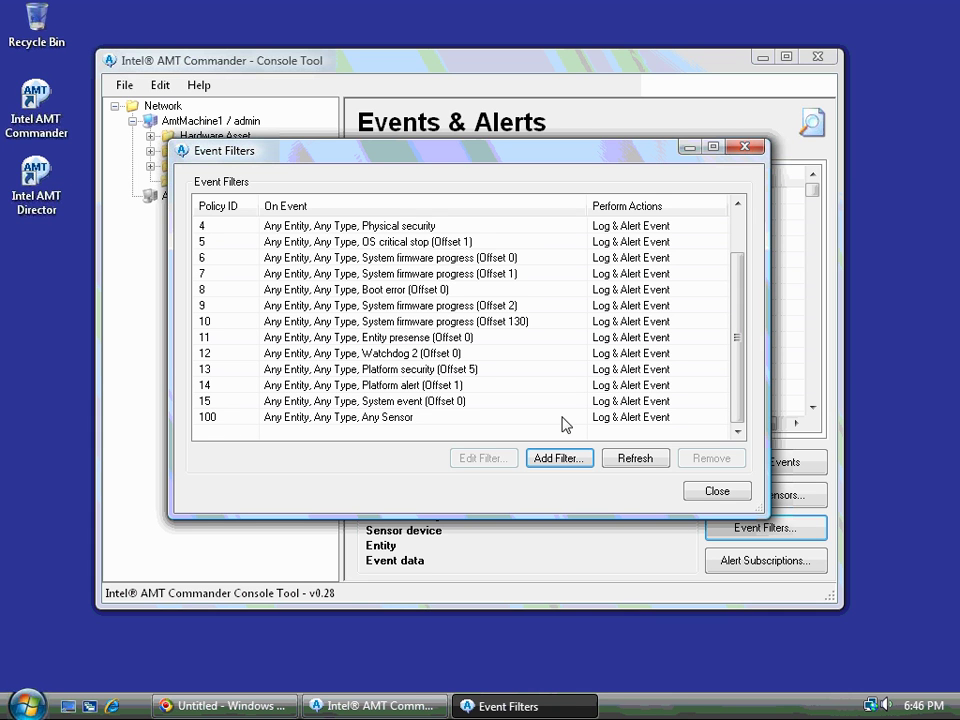
click(383, 418)
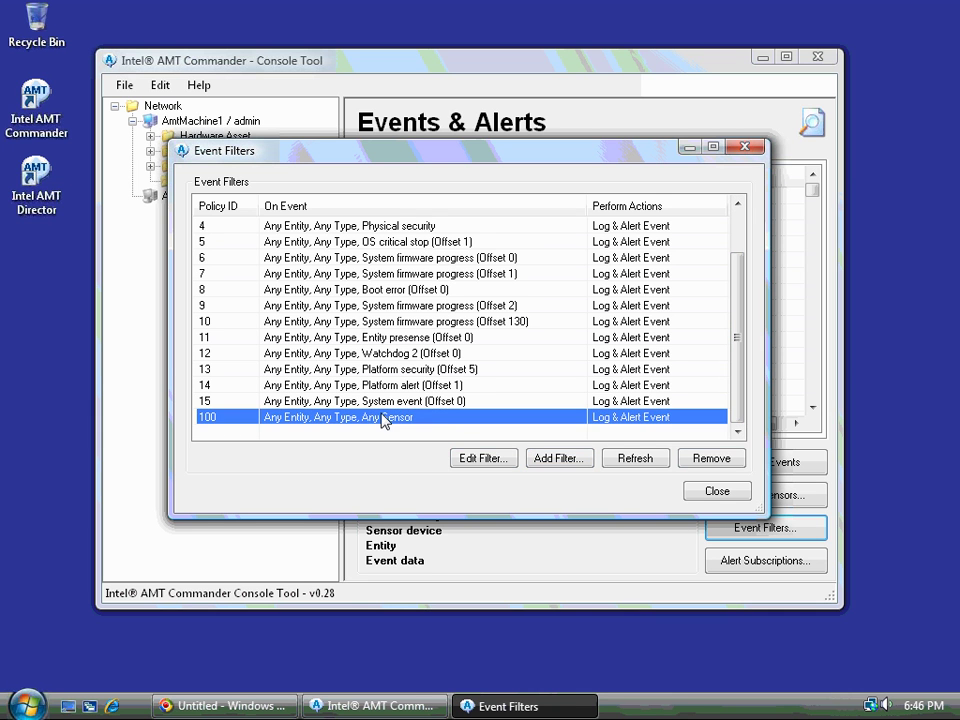
scroll(378, 417, up, 1)
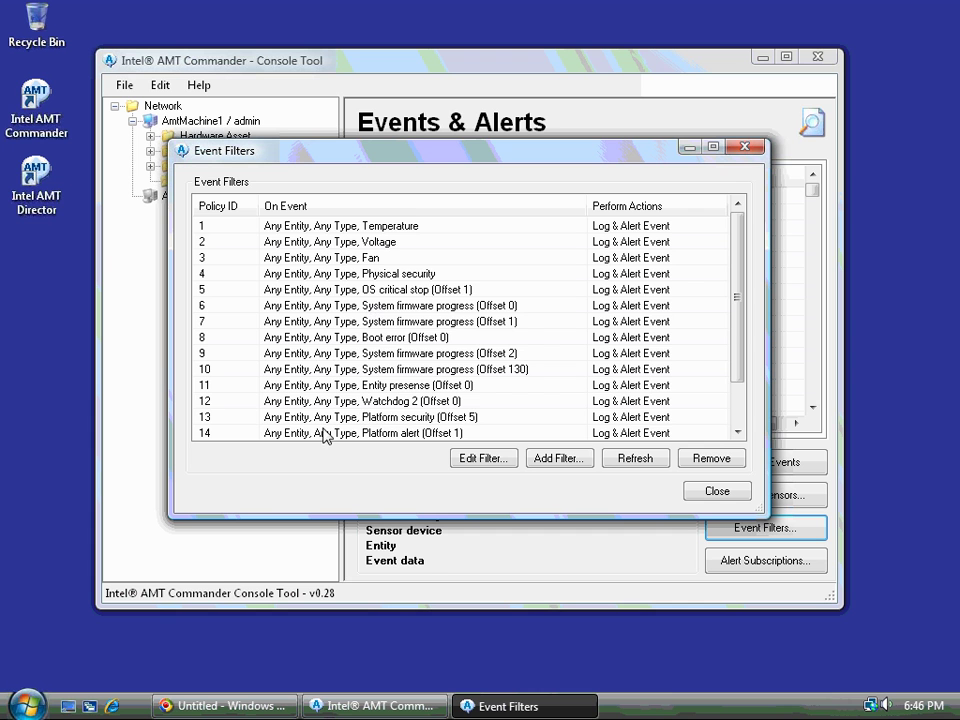
scroll(322, 437, down, 1)
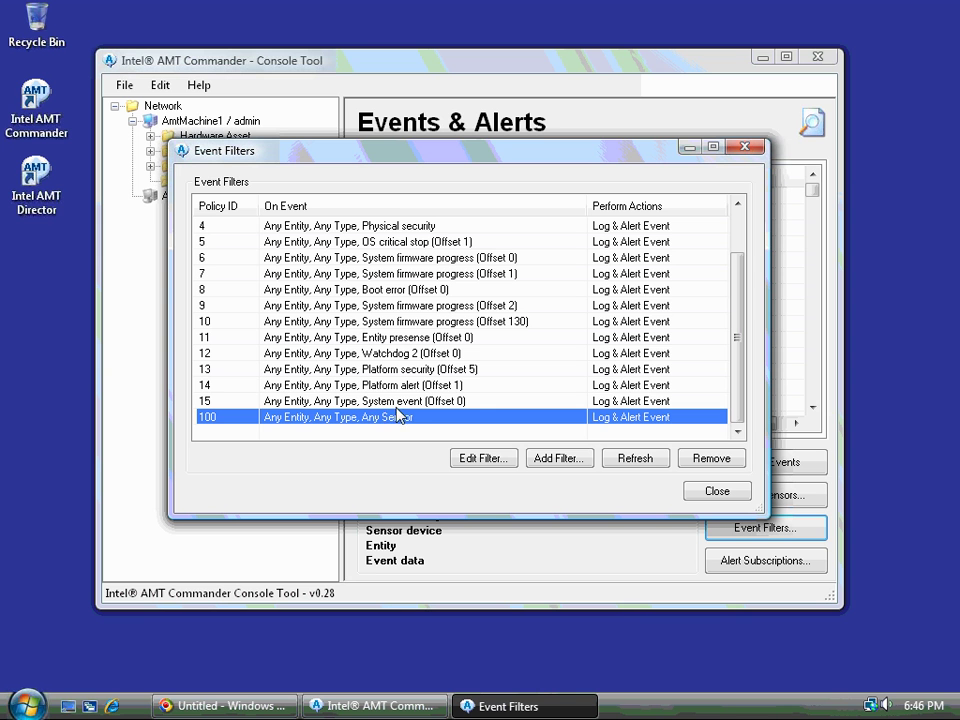
click(366, 401)
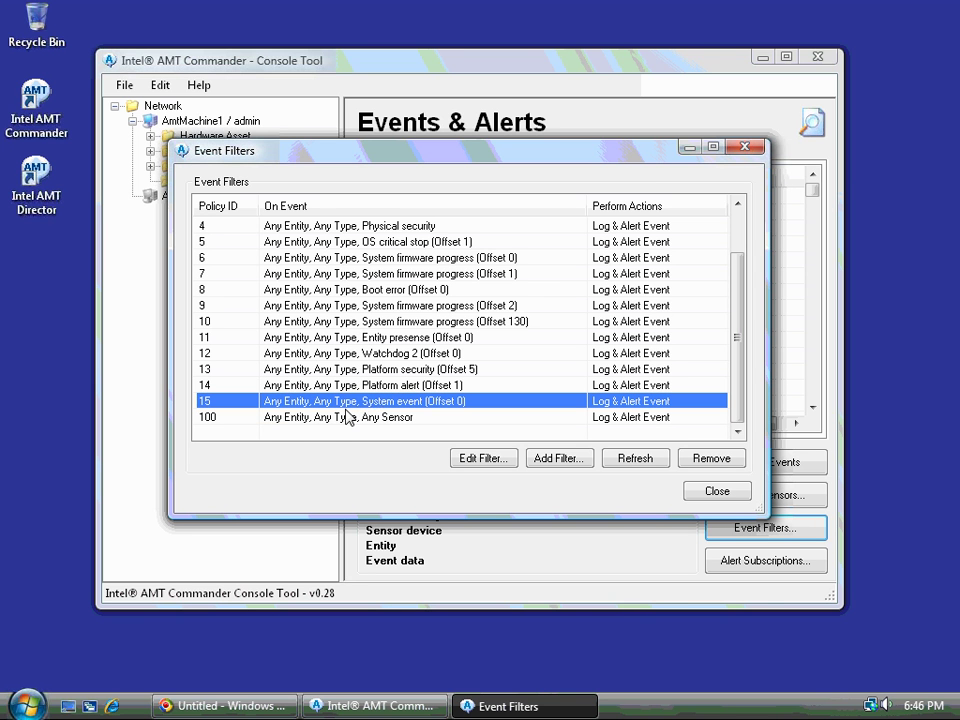
click(488, 456)
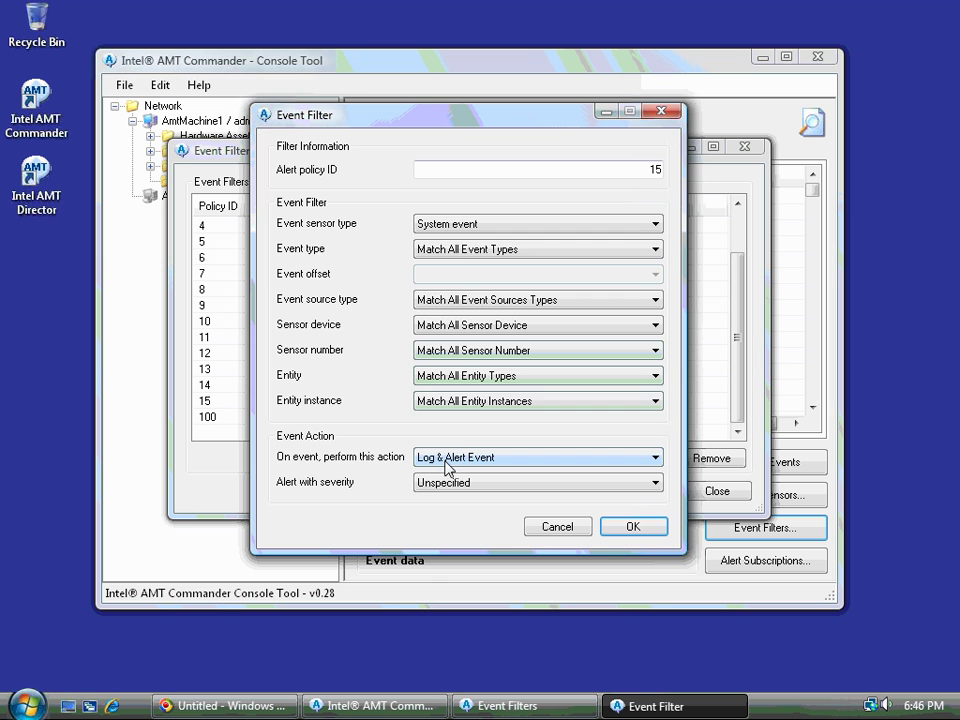
click(460, 230)
click(461, 231)
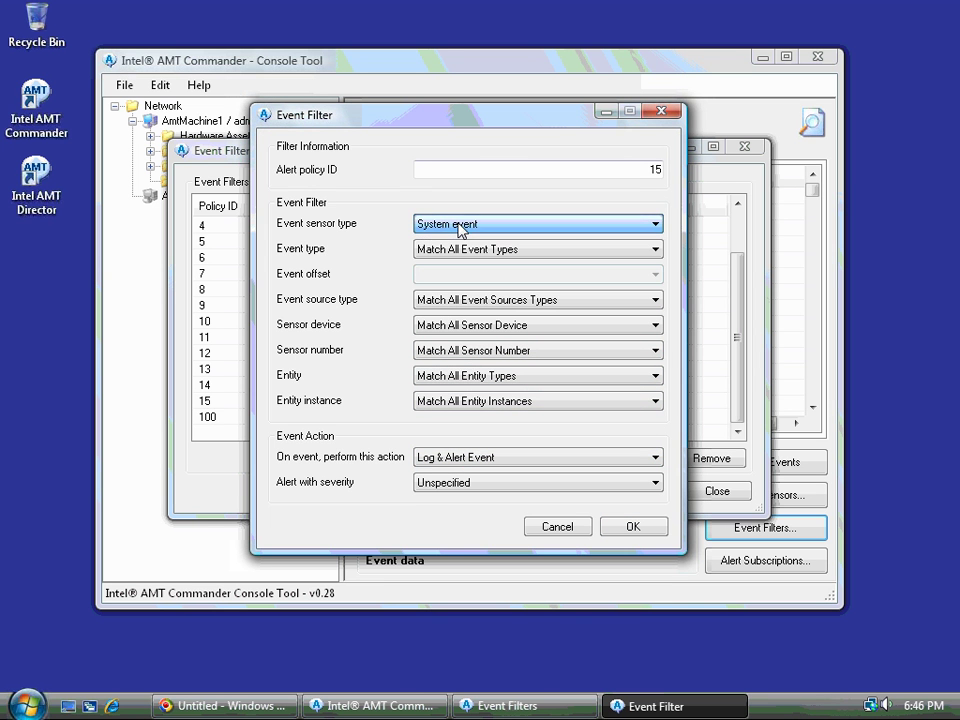
click(559, 532)
click(746, 148)
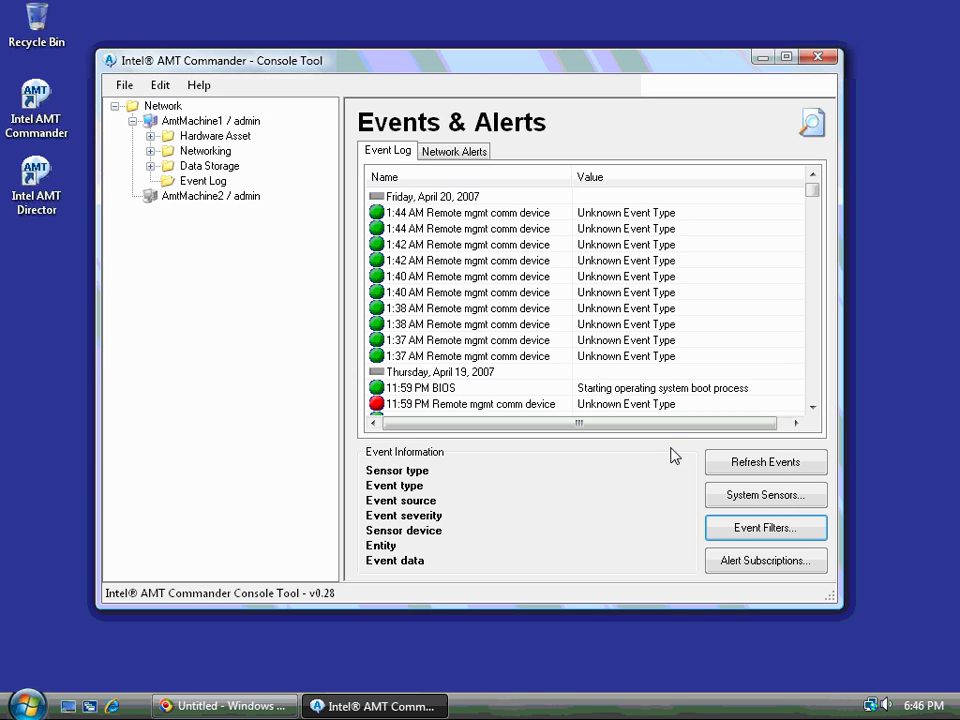
Add an alert subscription for IP address 192.168.5.90 using event filter 100 - Any Entity, Any Type, Any Sensor
click(742, 563)
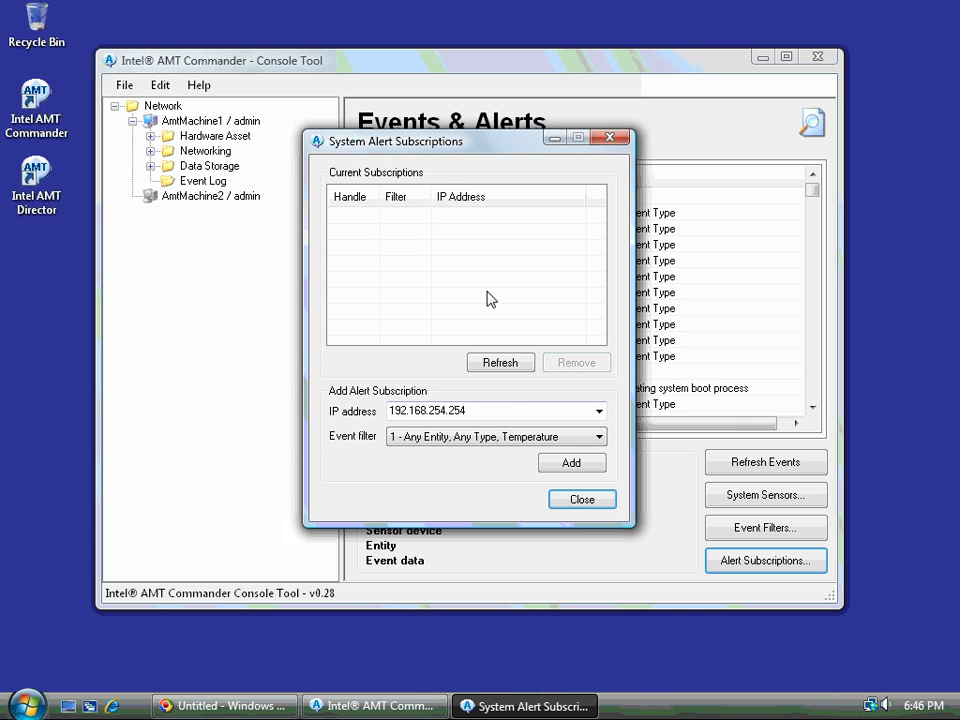
click(599, 412)
click(562, 440)
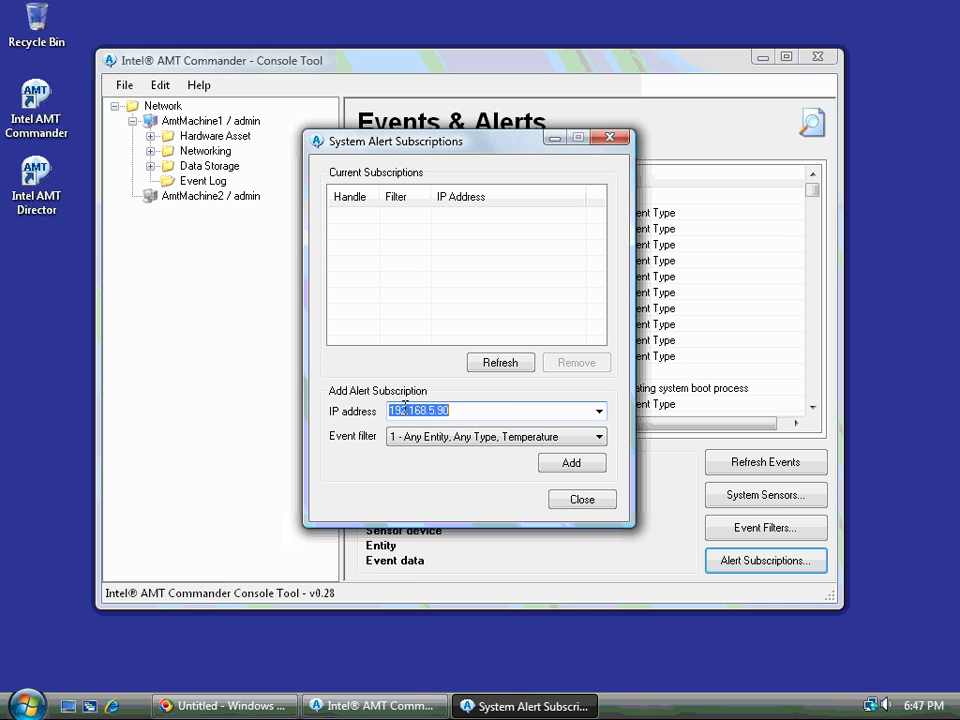
click(483, 412)
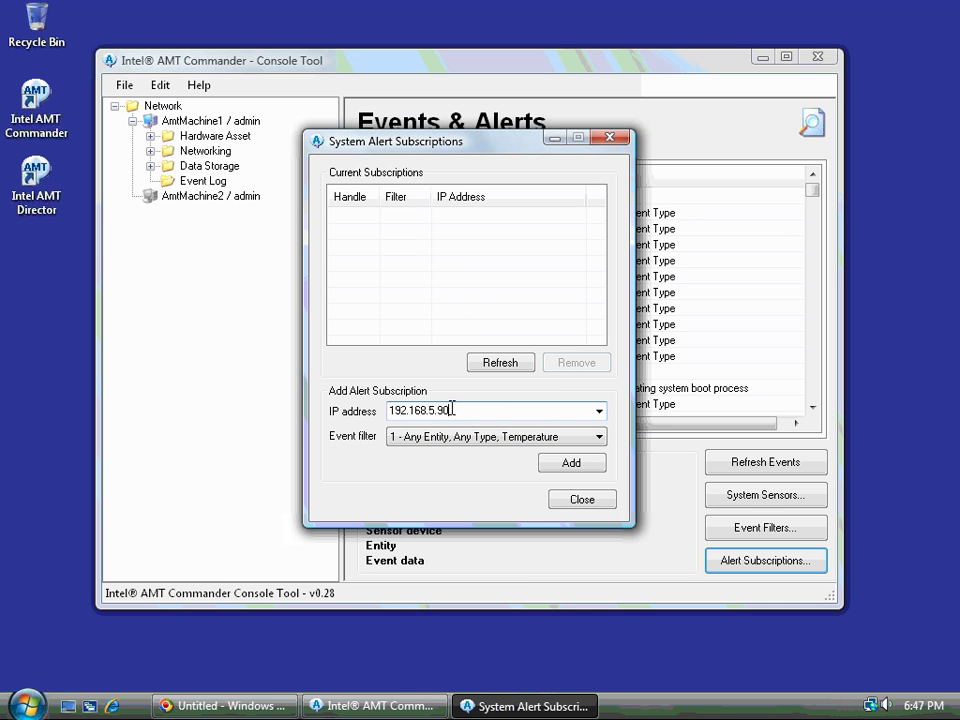
click(490, 437)
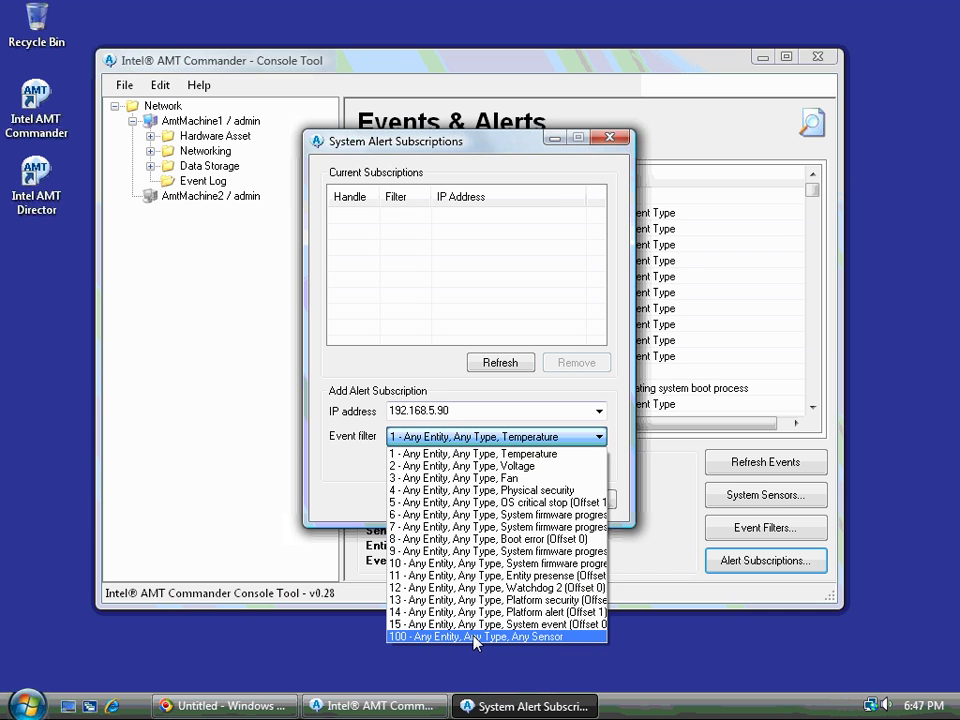
click(476, 637)
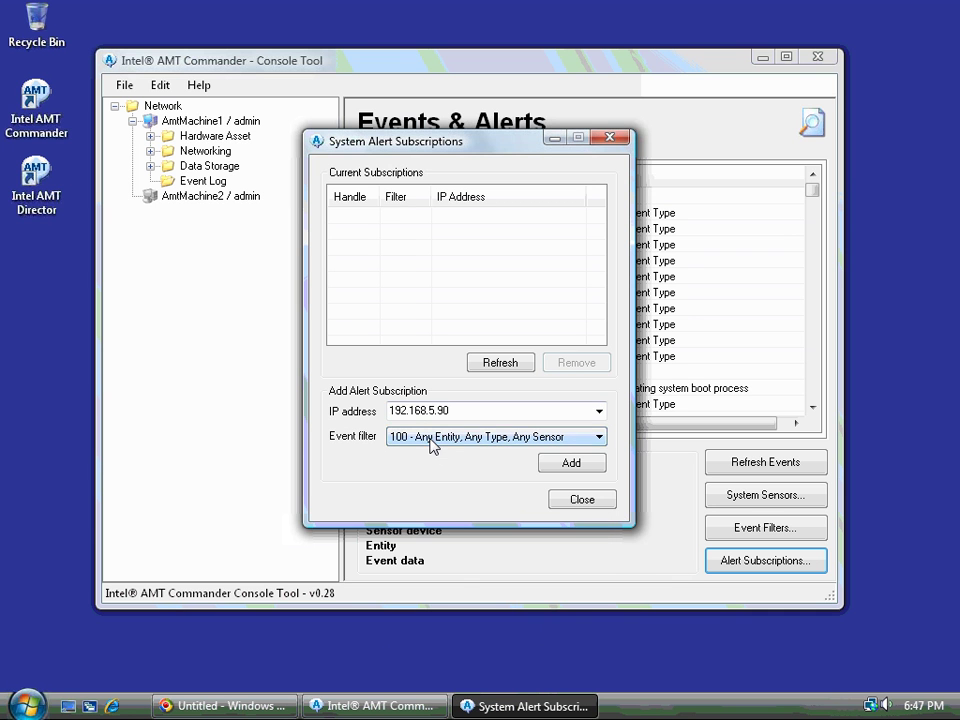
click(558, 459)
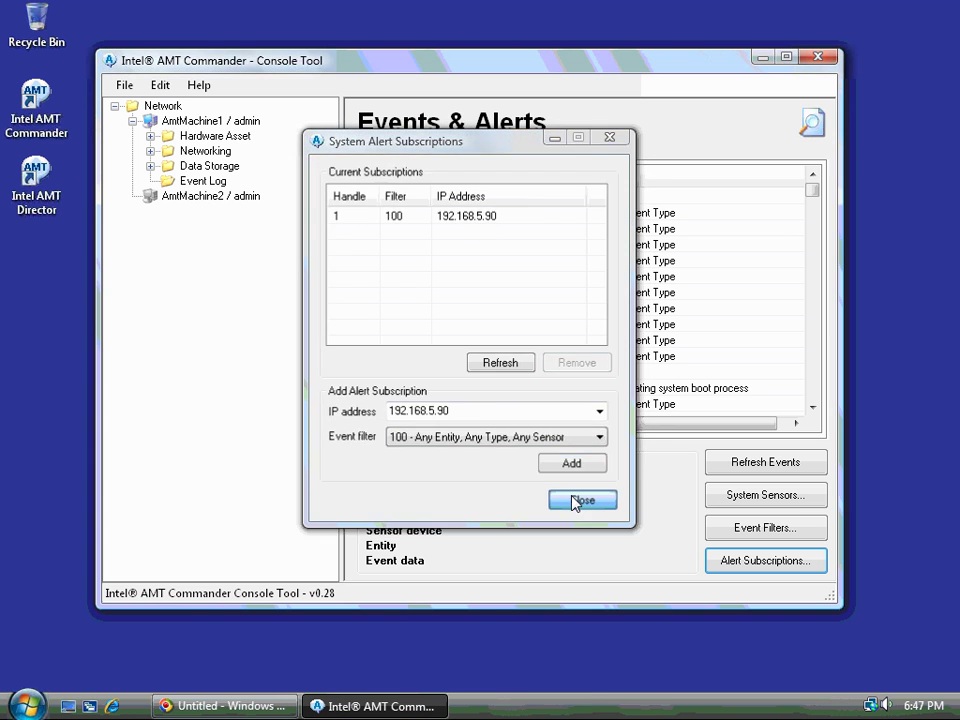
click(578, 500)
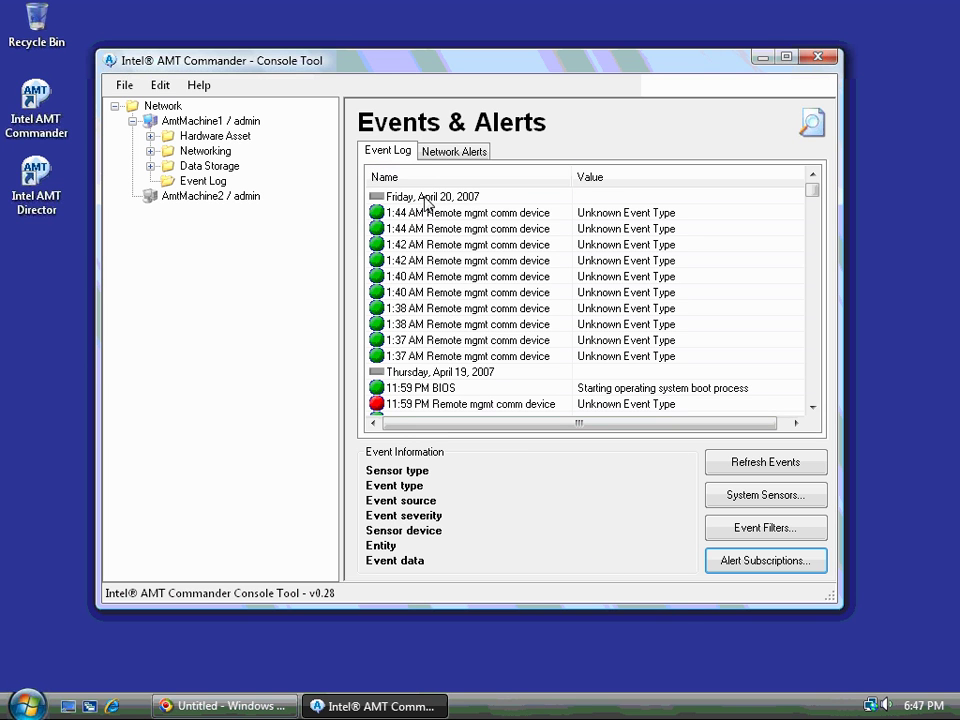
Check AmtMachine1's network alerts, and operate the current state control of its SampleWatchdog agent
click(432, 153)
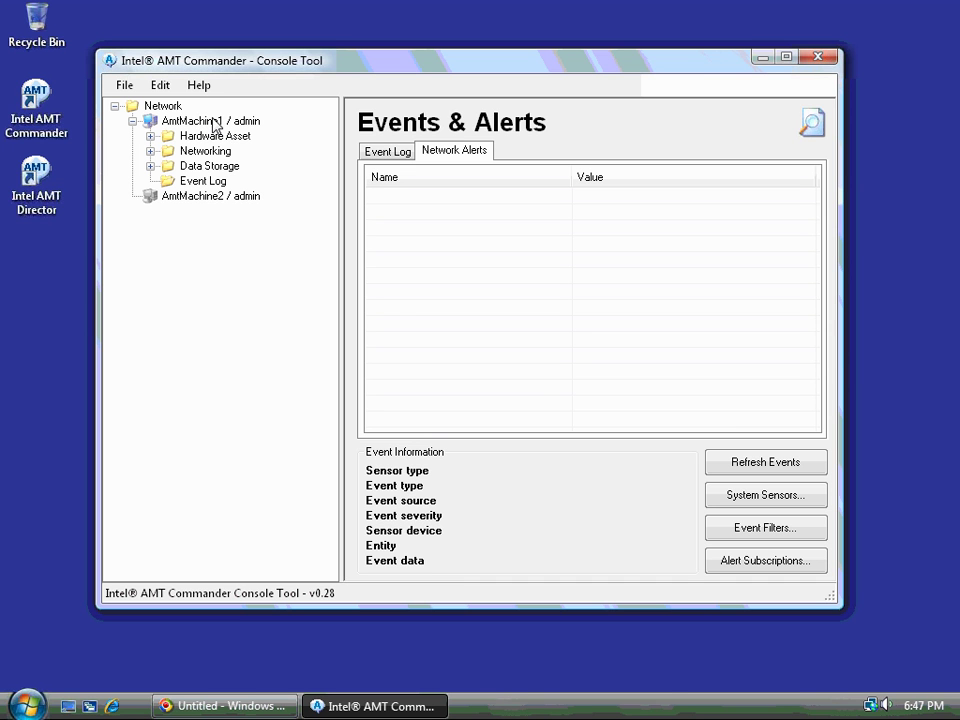
click(150, 151)
click(170, 196)
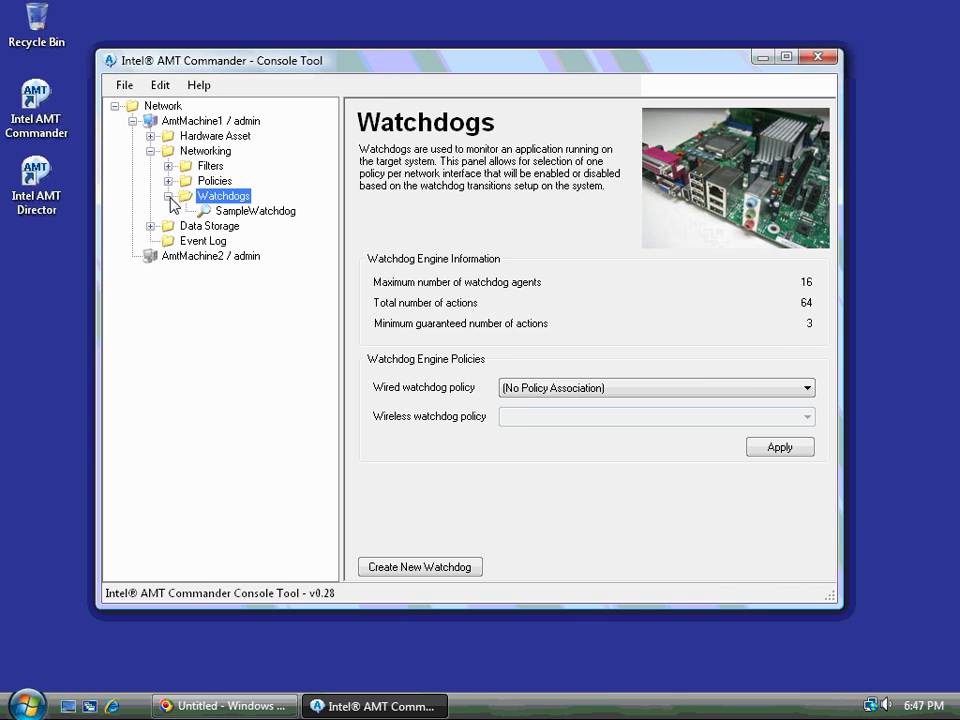
click(235, 211)
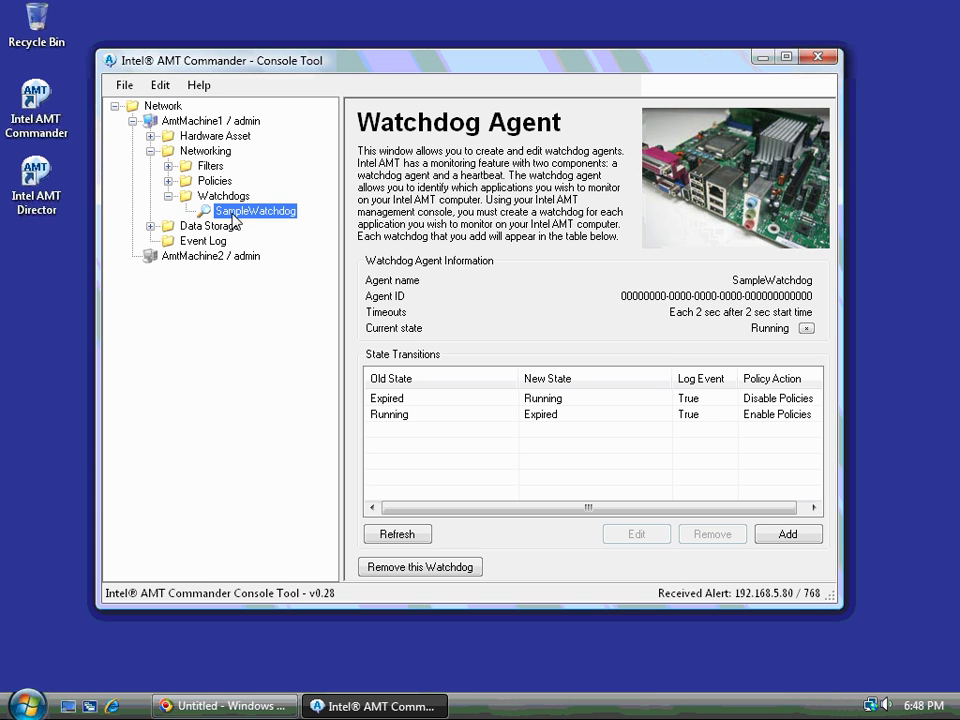
click(807, 328)
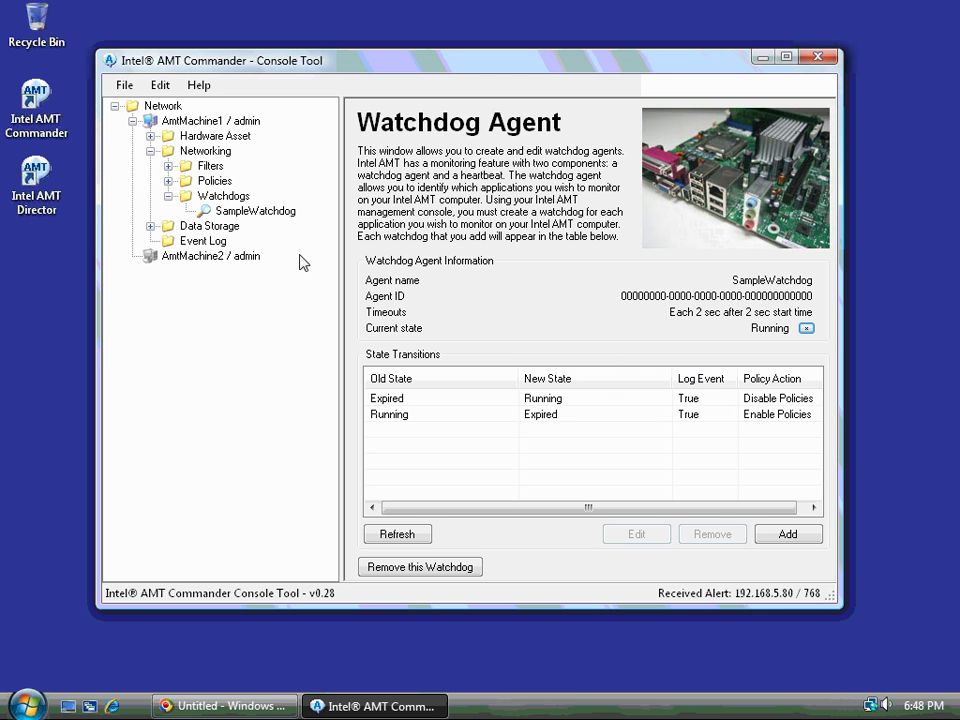
Return to AmtMachine1's event log and view the received network alerts
click(193, 122)
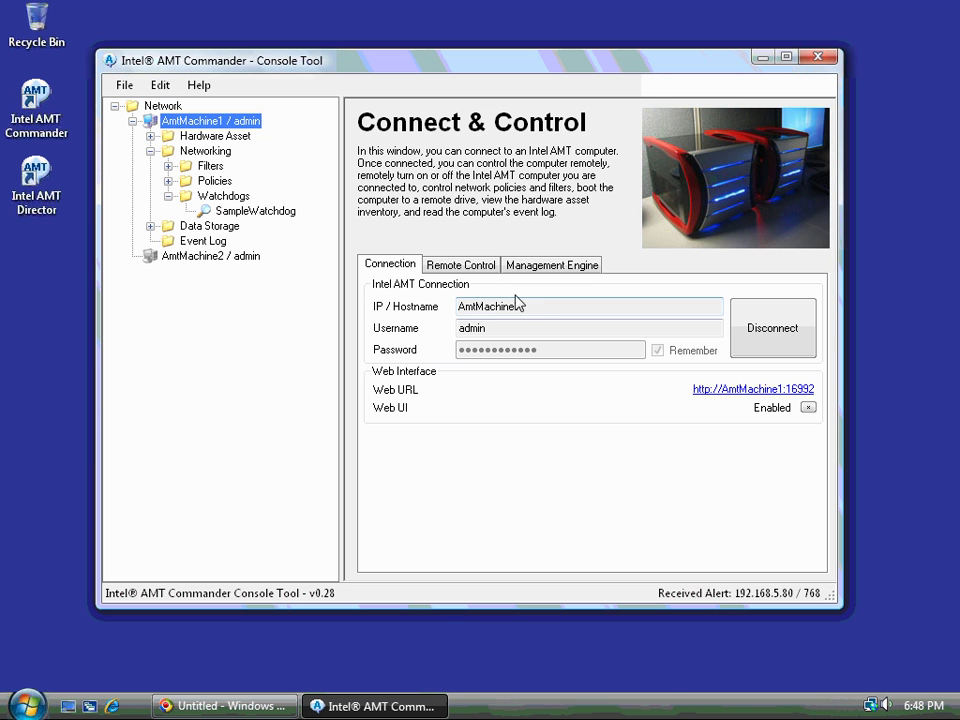
click(199, 241)
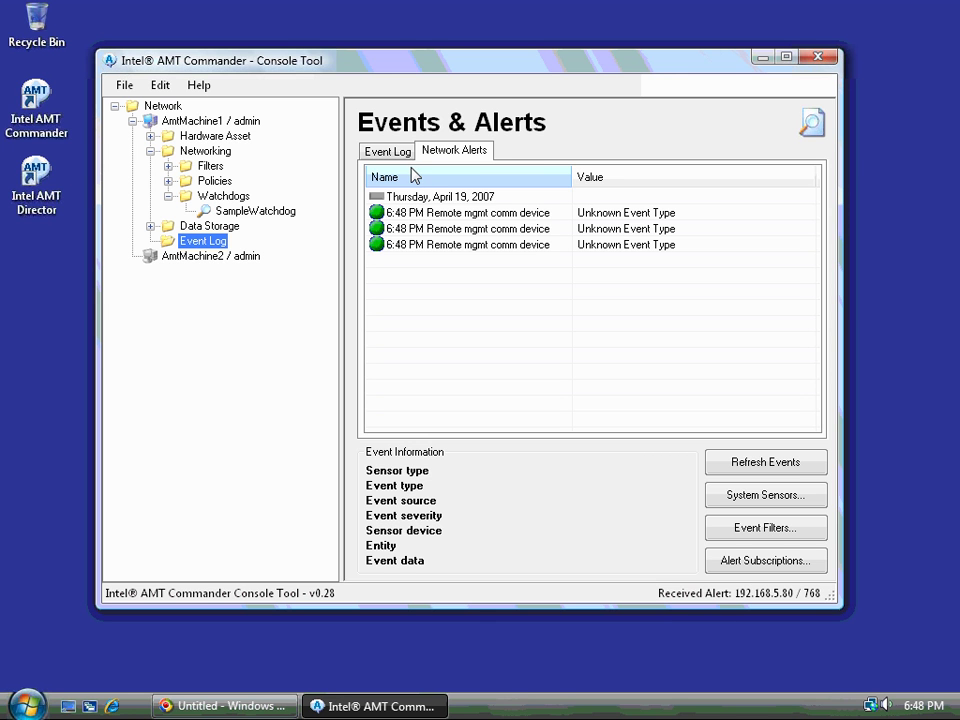
View the SampleWatchdog agent's state information, and return to AmtMachine1's network alerts
click(227, 213)
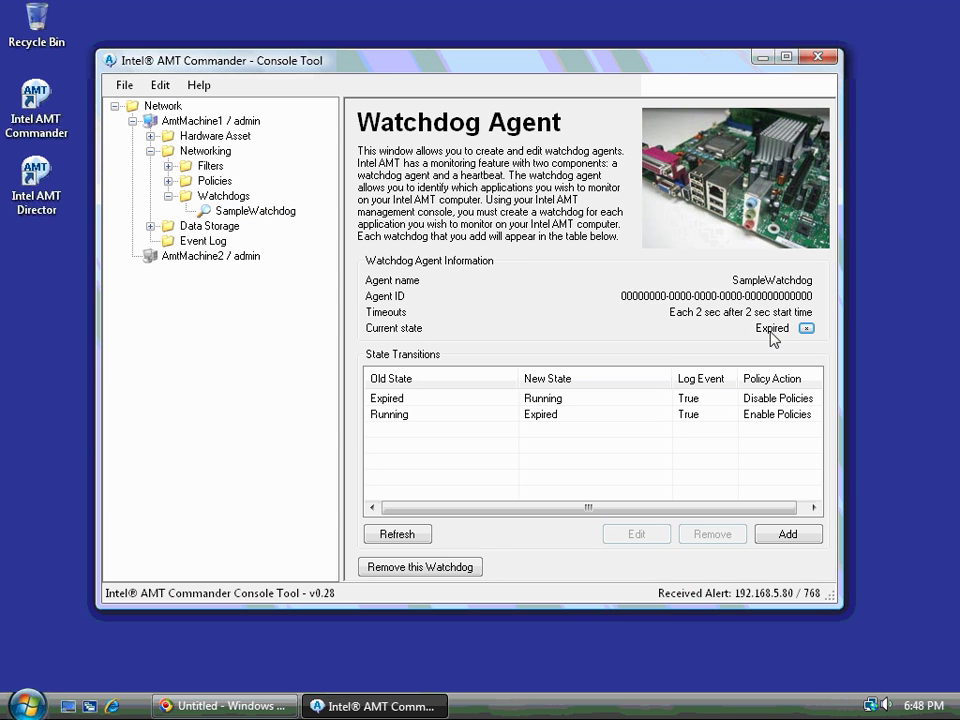
click(192, 241)
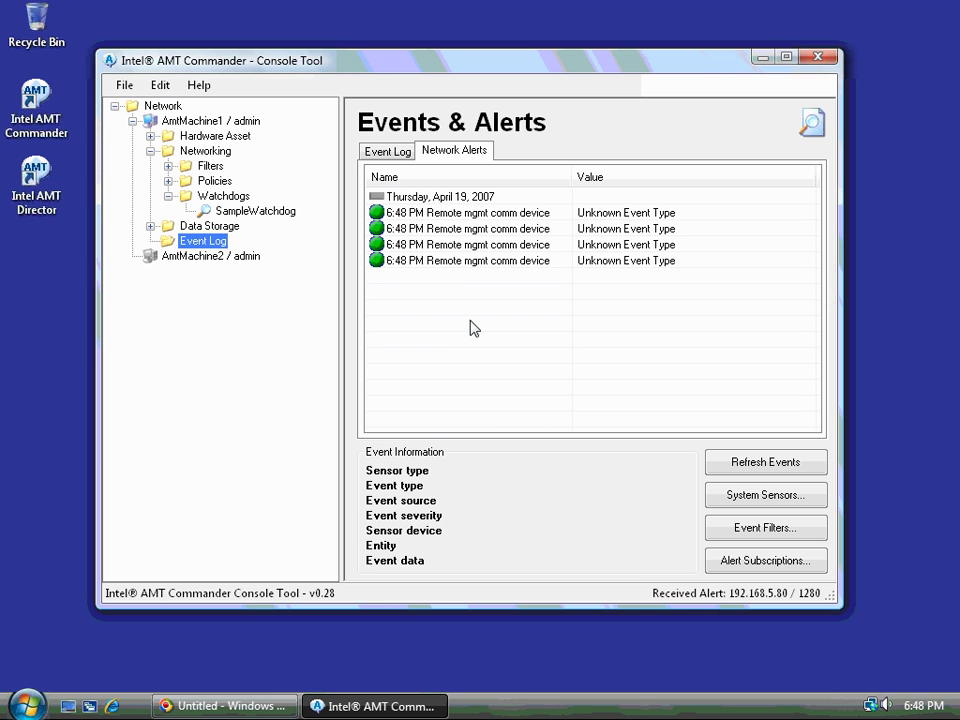
Refresh AmtMachine1's event log and compare its newest entries with the received network alerts
click(382, 150)
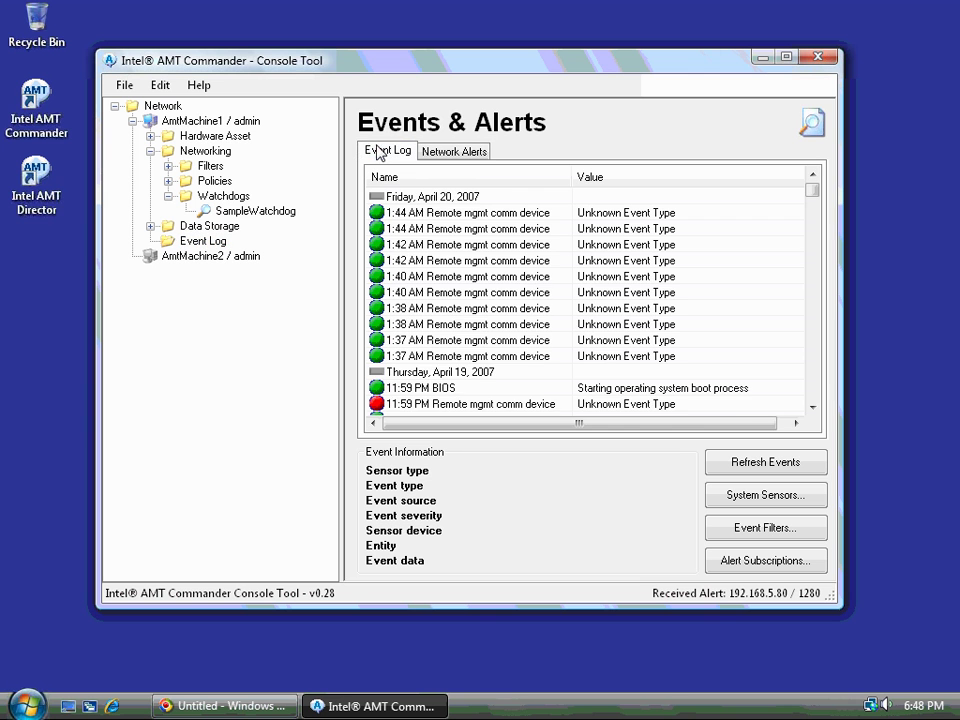
click(754, 466)
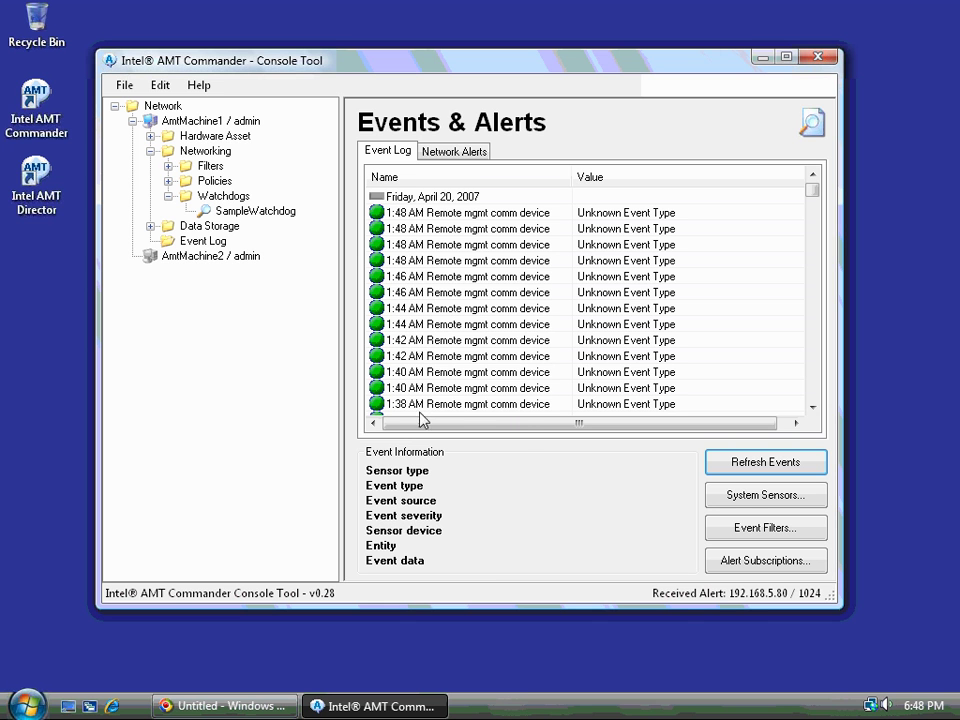
mouse_move(814, 192)
mouse_down()
mouse_move(816, 225)
mouse_move(808, 180)
mouse_up()
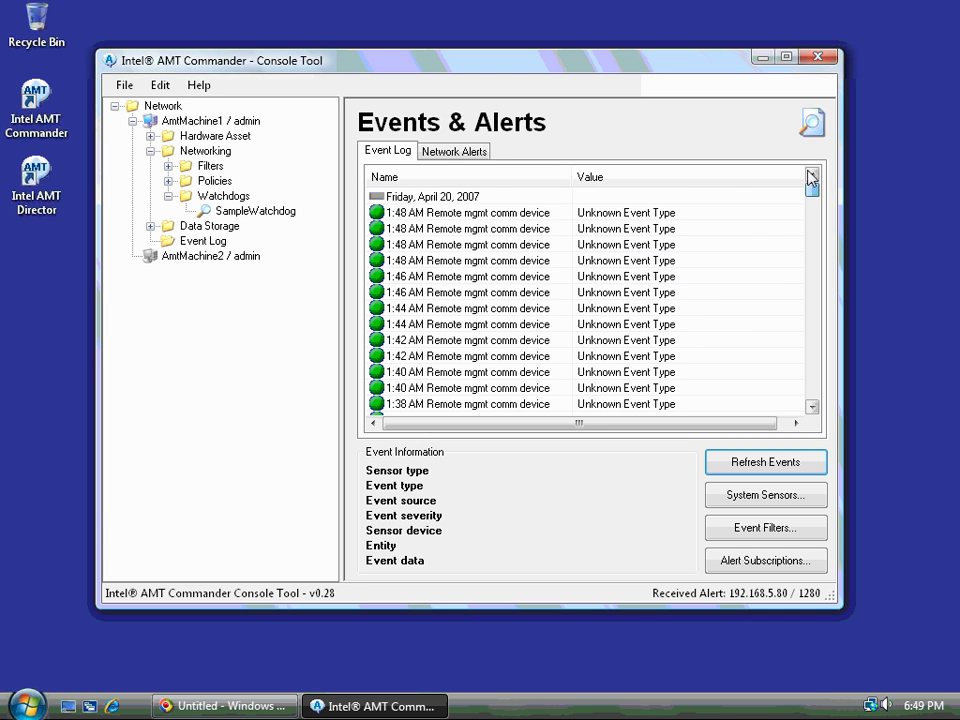
click(429, 155)
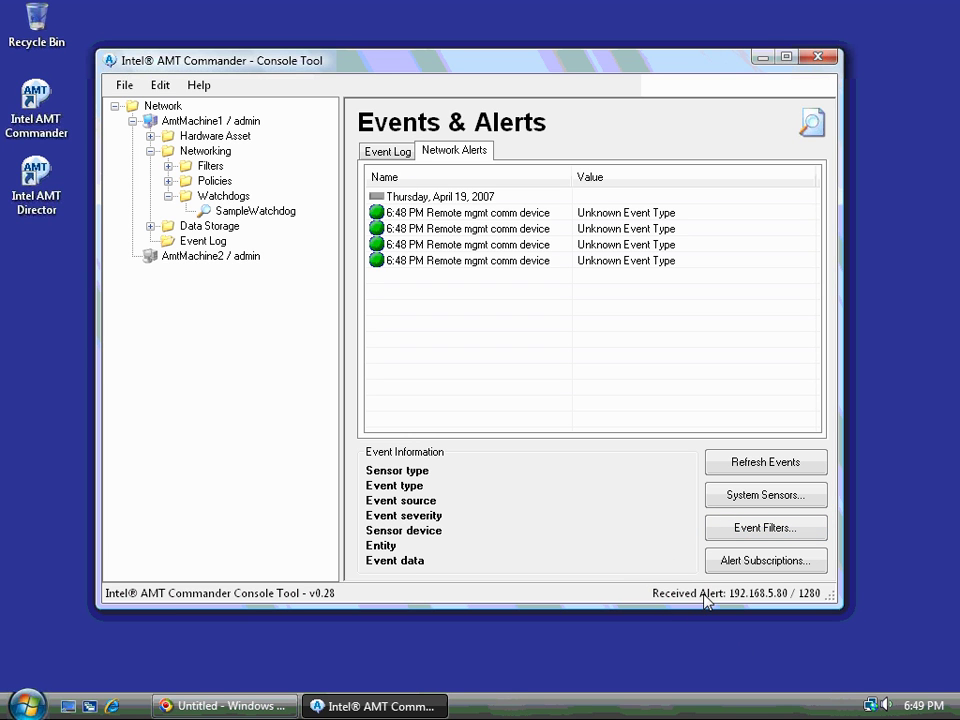
Open the Network Alert Viewer and step through the received alerts from sequence 512 up to 1280
click(124, 85)
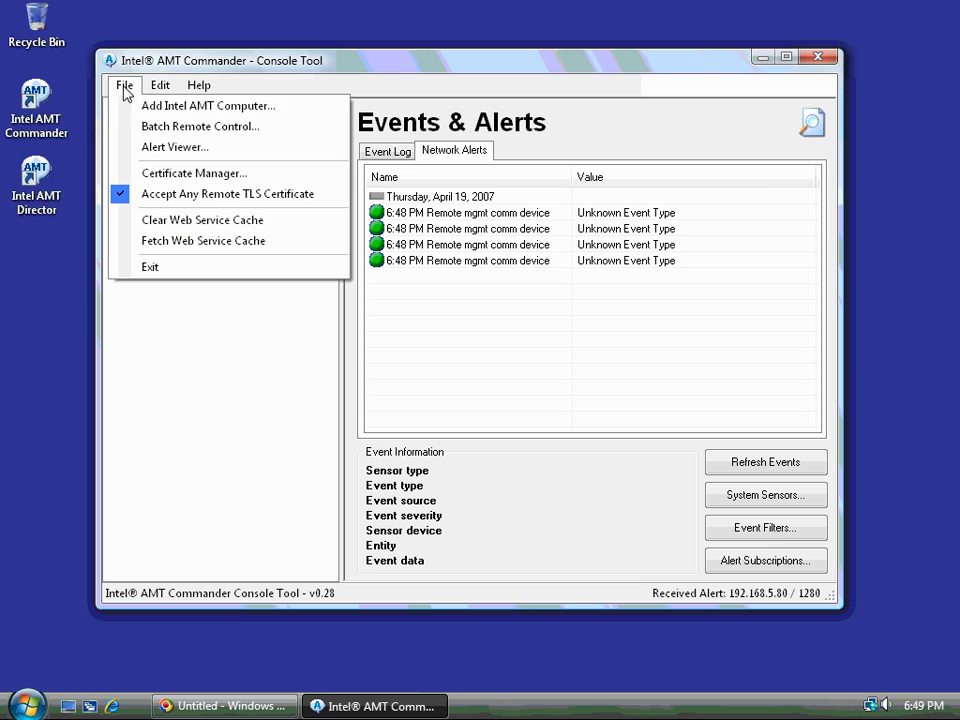
click(143, 148)
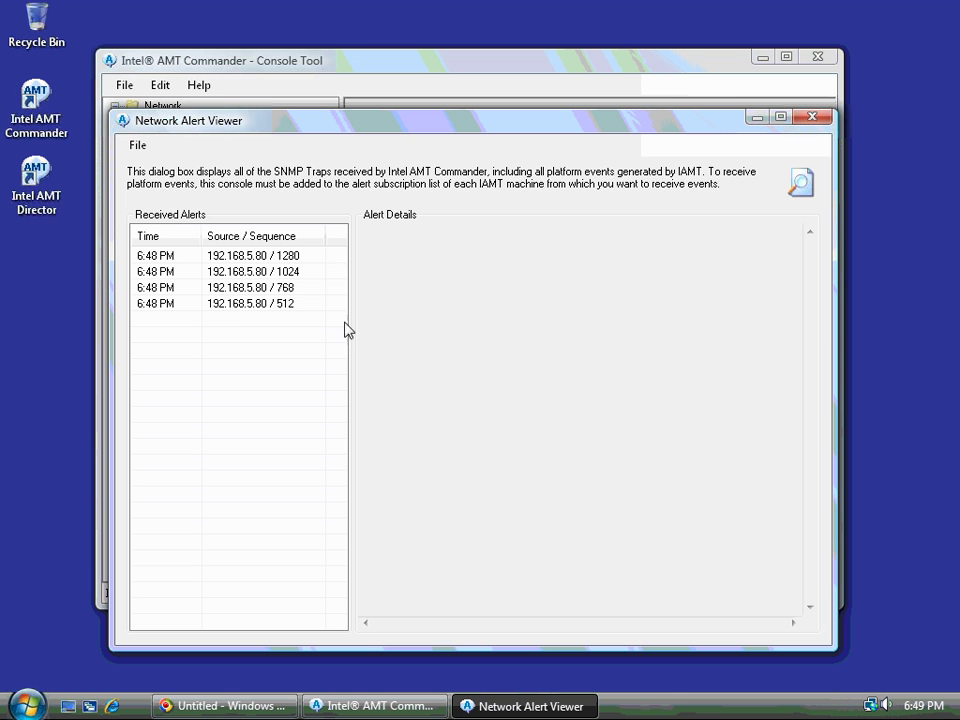
click(285, 310)
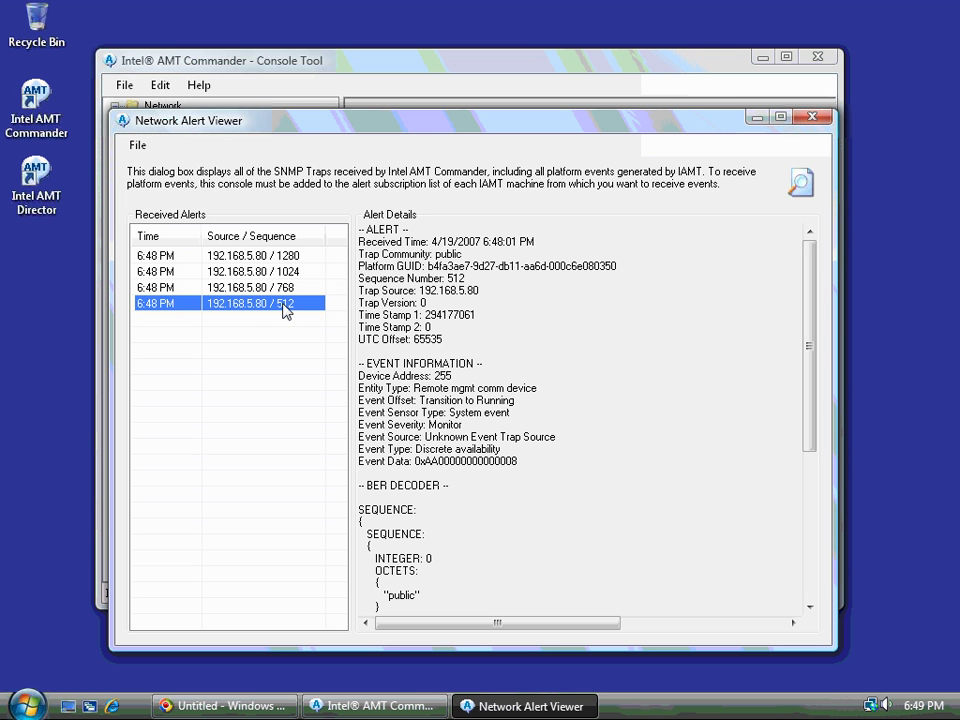
click(283, 287)
click(283, 271)
click(283, 255)
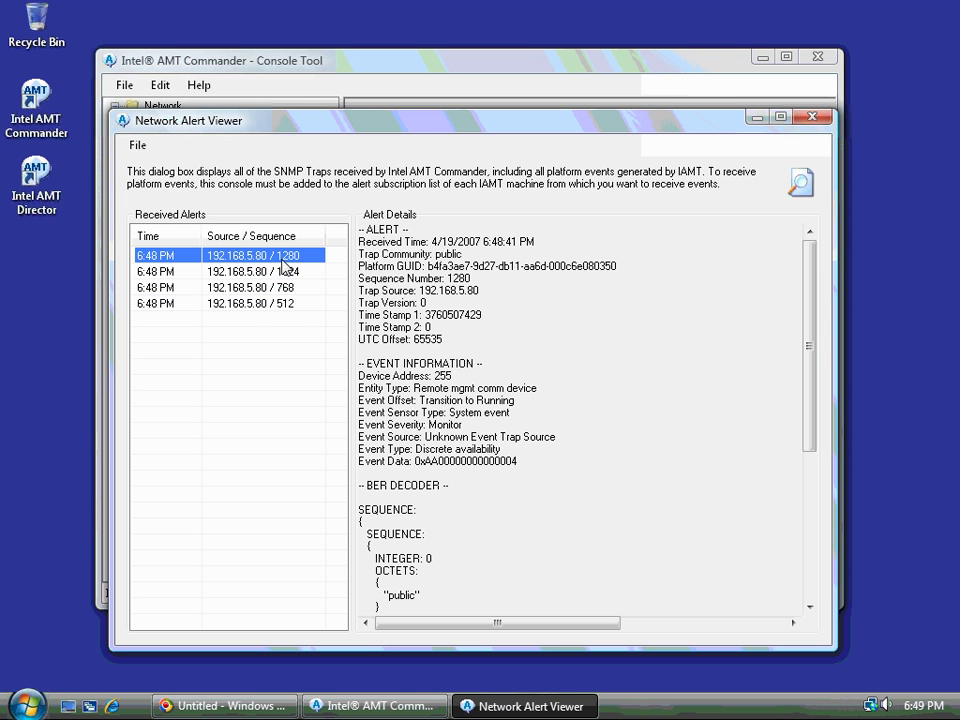
Read the full details of alert 1280 including its BER decoder section, and go through all the received alerts once more
click(470, 233)
scroll(448, 388, down, 7)
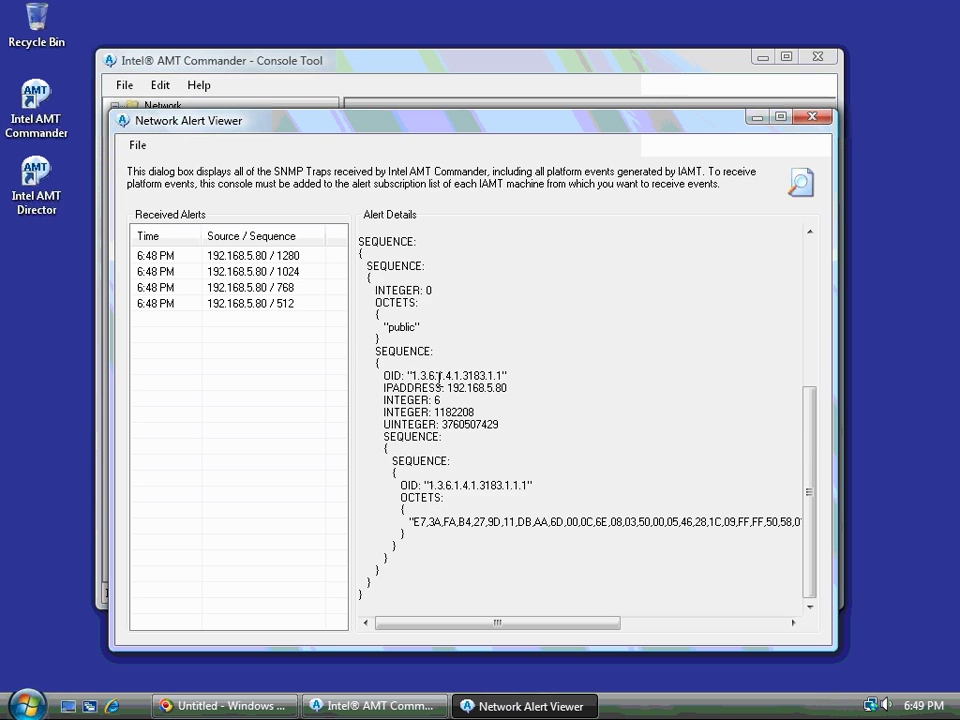
scroll(466, 508, up, 7)
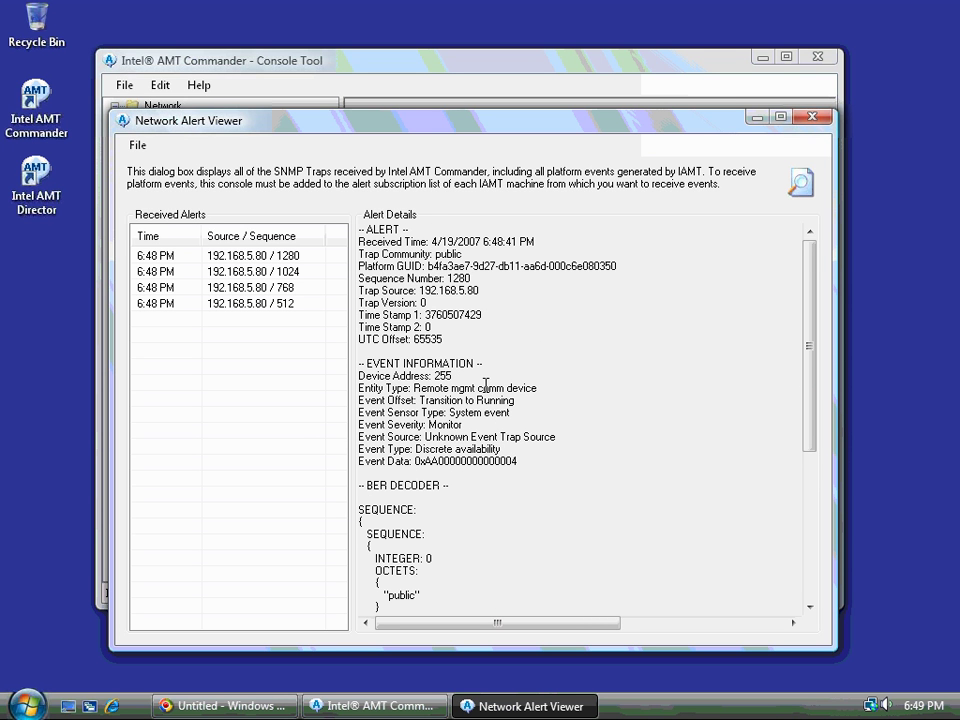
click(284, 304)
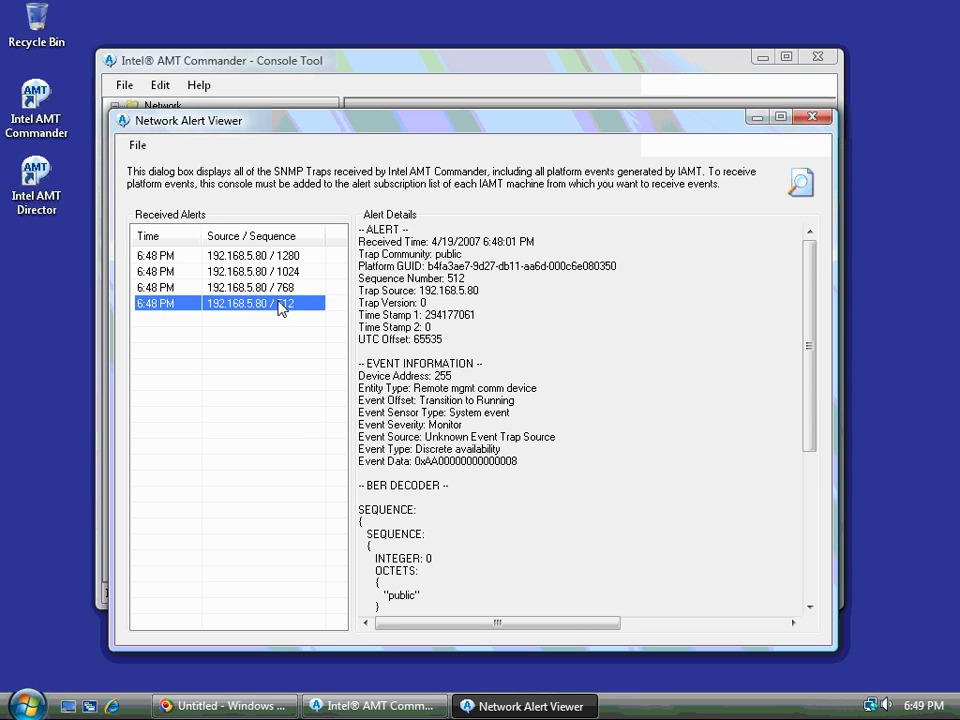
click(280, 288)
click(282, 271)
click(285, 255)
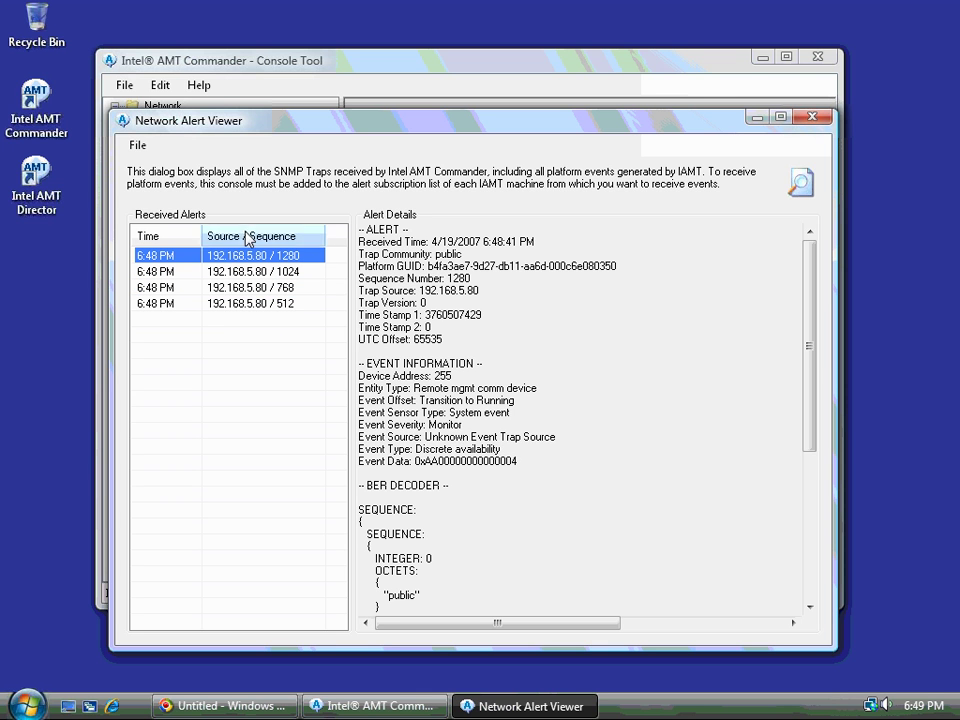
Turn on the display of duplicate alerts and compare the repeated alerts with sequence number 512
click(144, 147)
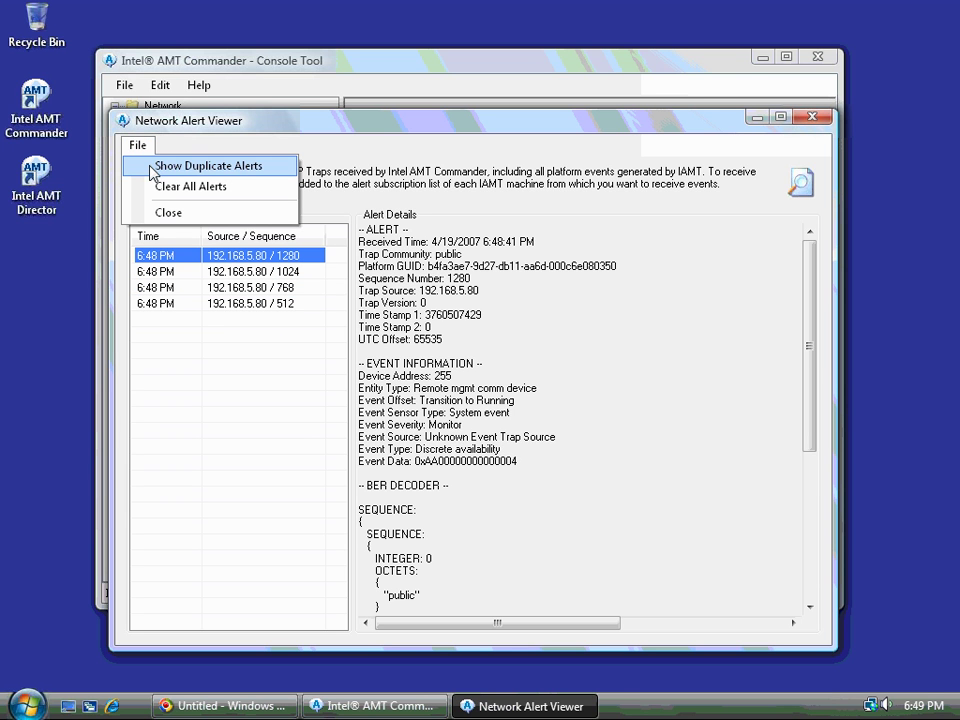
click(152, 168)
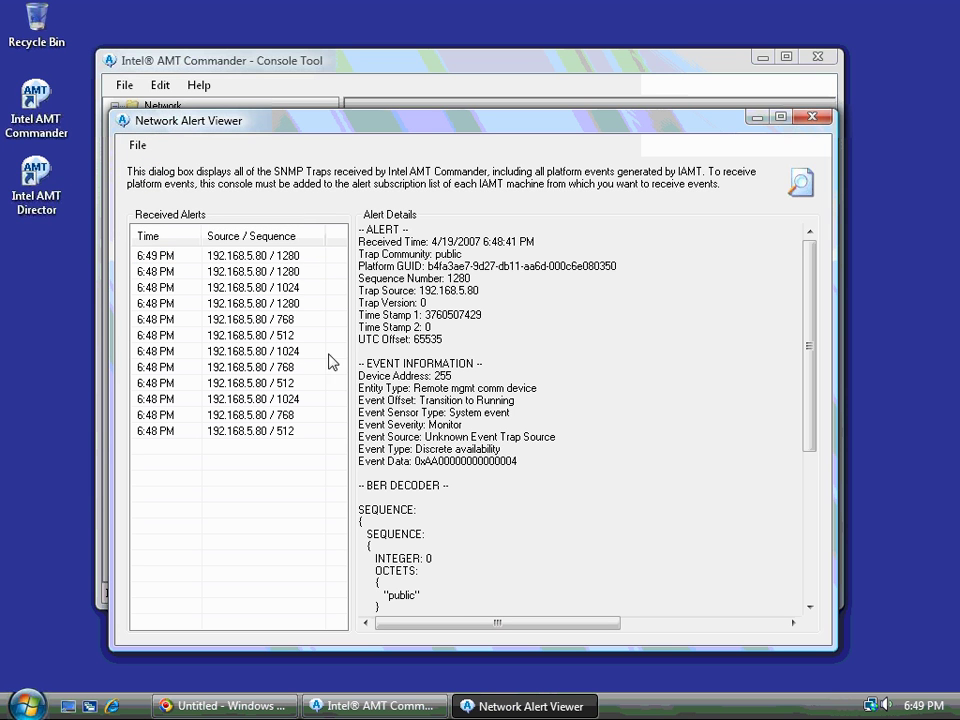
click(285, 431)
click(298, 383)
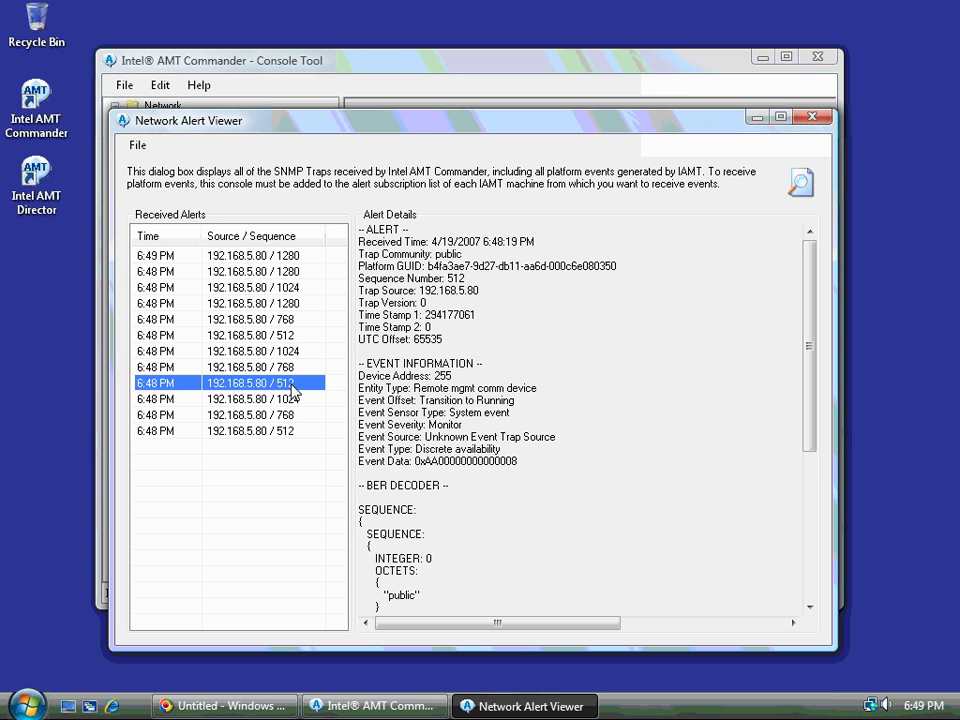
click(293, 340)
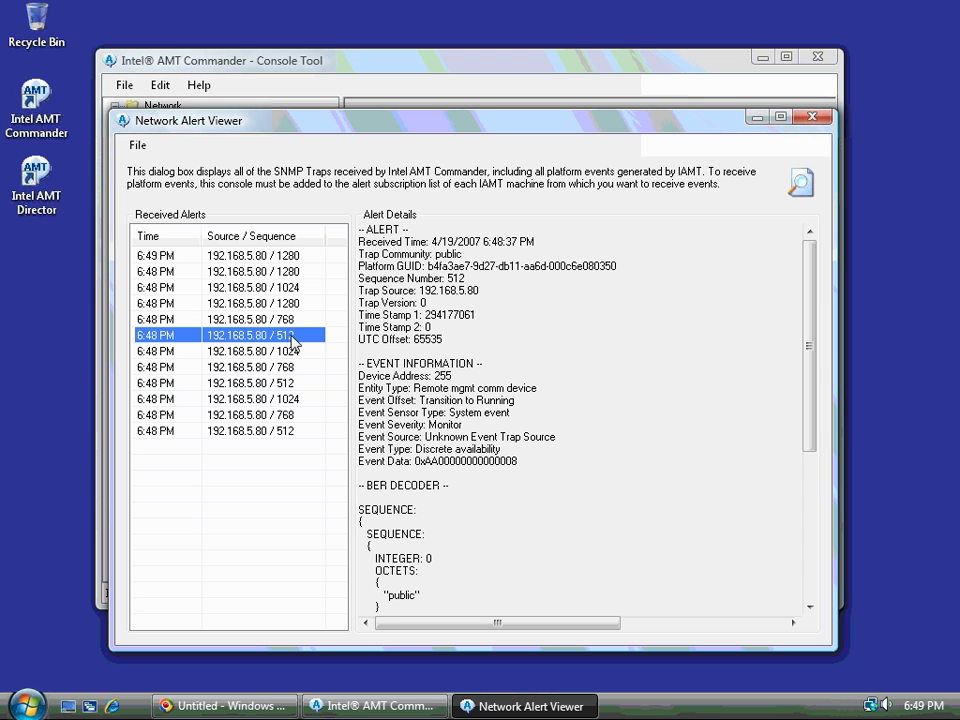
Compare the details of the duplicate alerts with sequence number 768, switching repeatedly between two of them
click(293, 418)
click(293, 369)
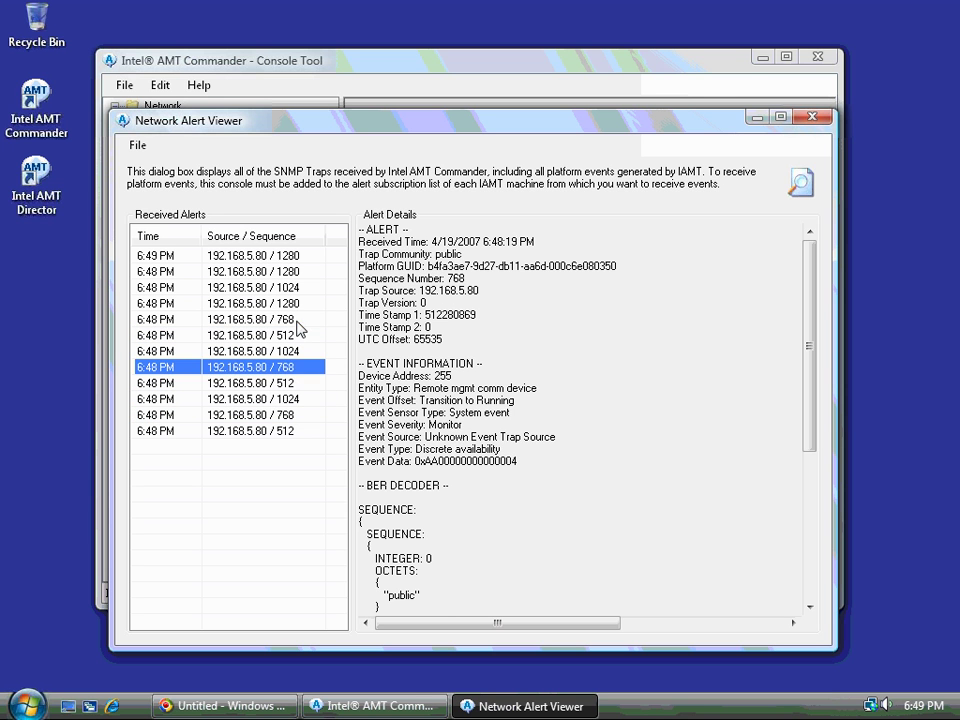
click(298, 321)
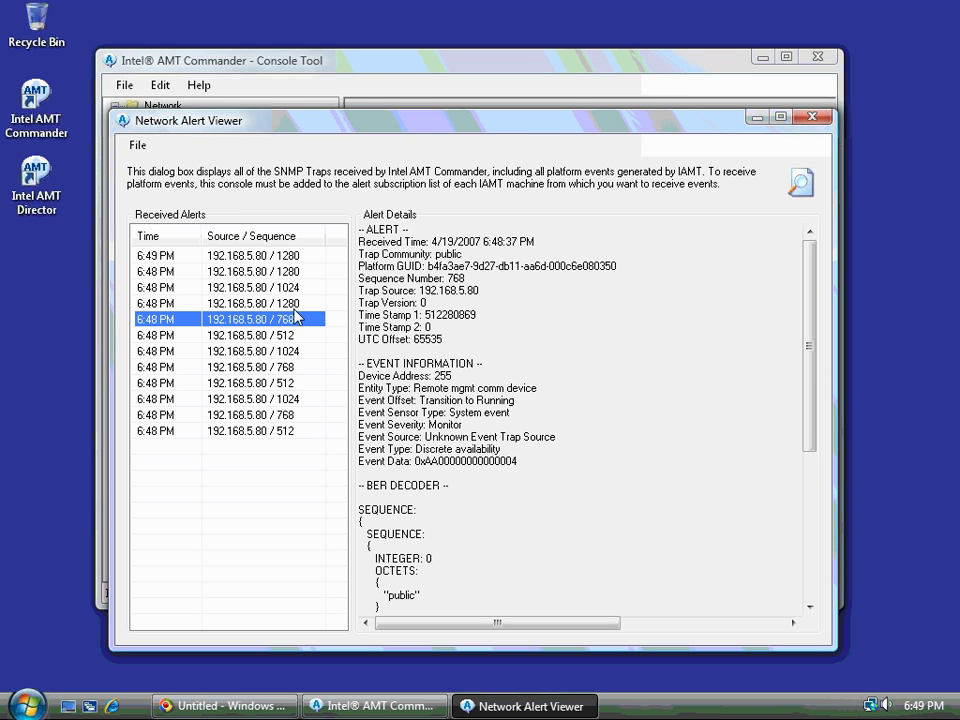
click(295, 369)
click(295, 323)
click(293, 366)
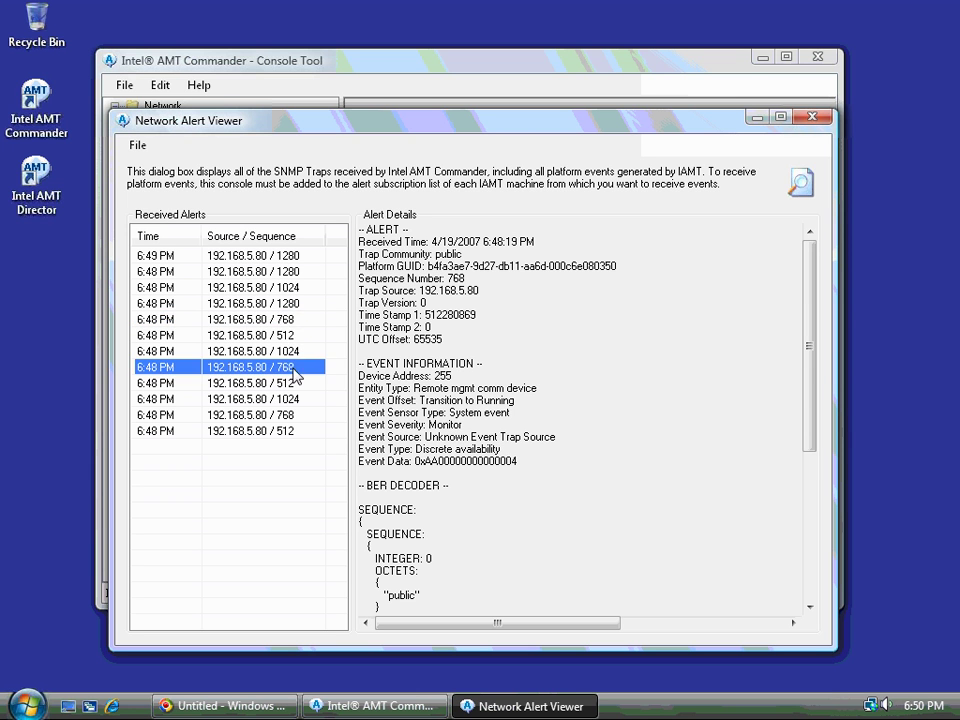
click(295, 324)
click(294, 369)
click(293, 326)
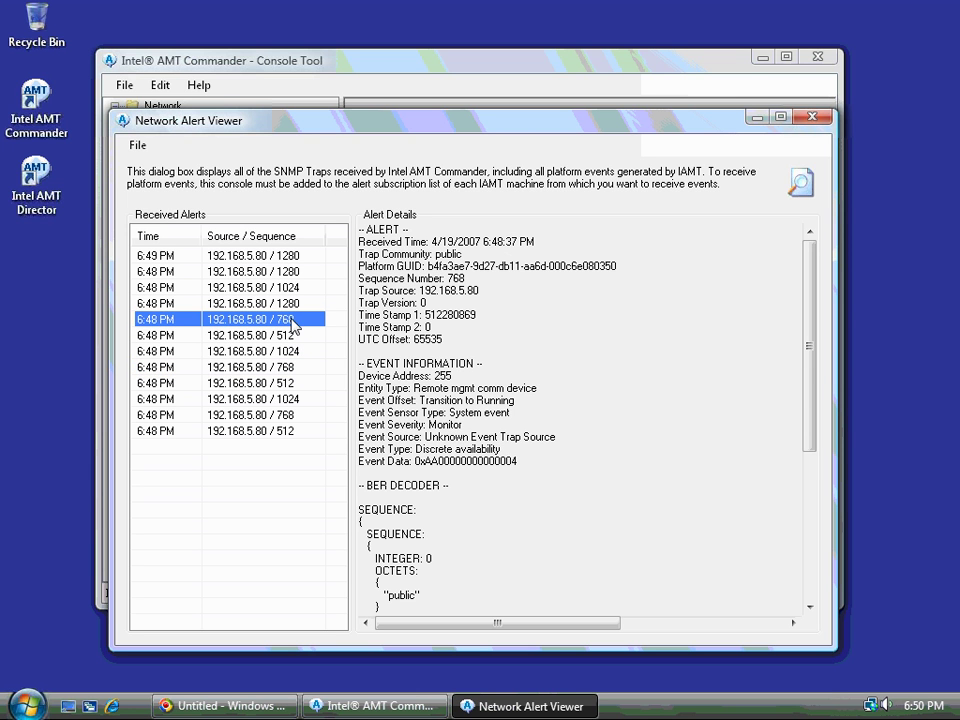
click(280, 369)
click(281, 322)
Turn off the display of duplicate alerts and close the Network Alert Viewer
click(139, 148)
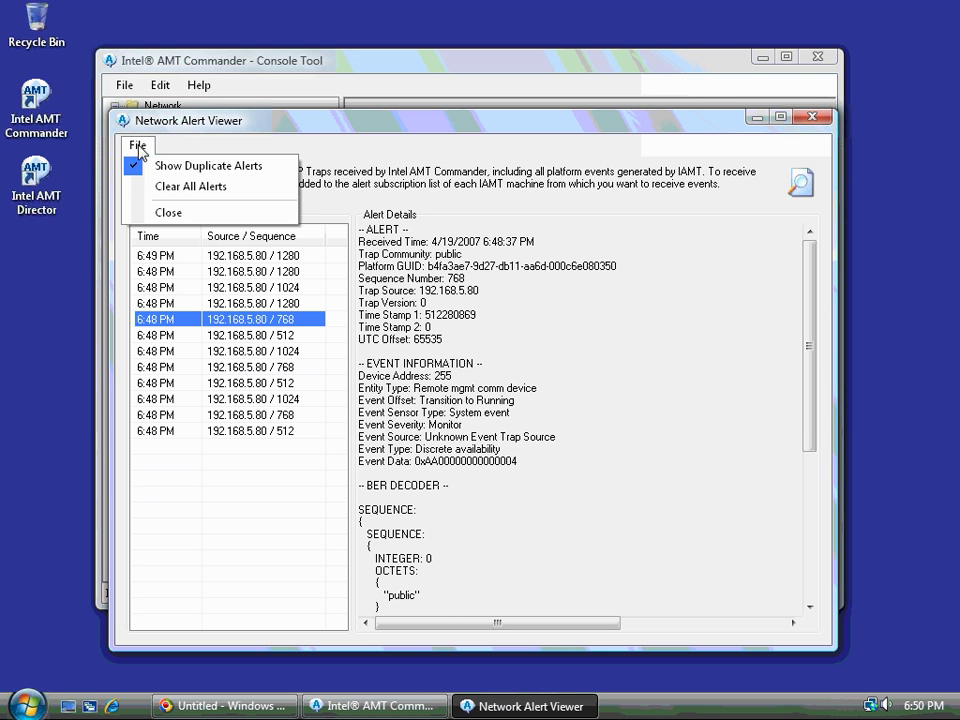
click(157, 166)
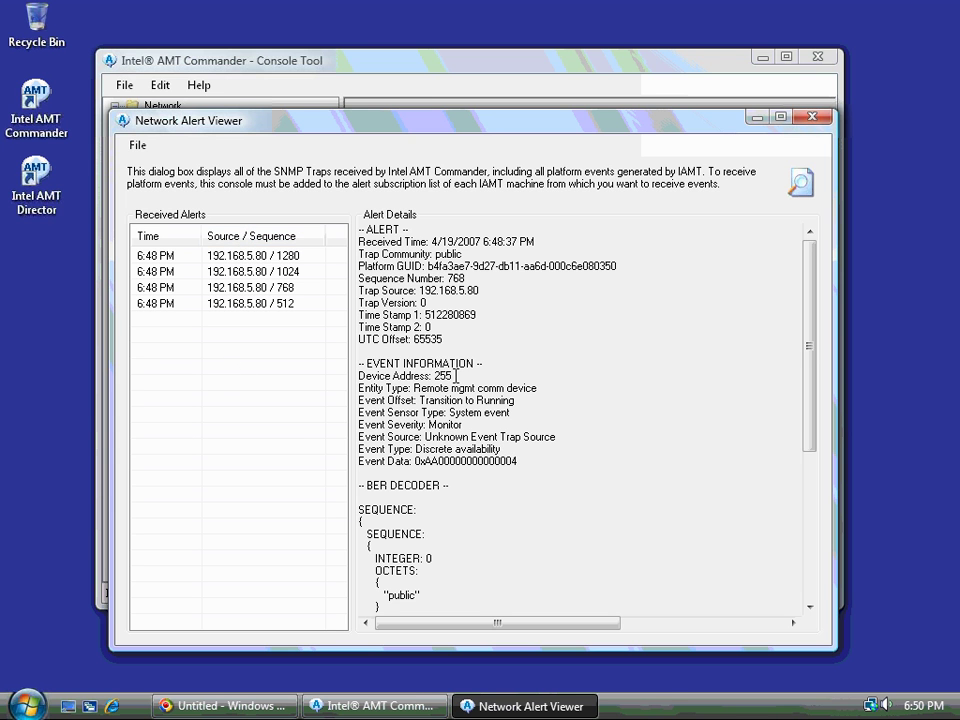
click(812, 117)
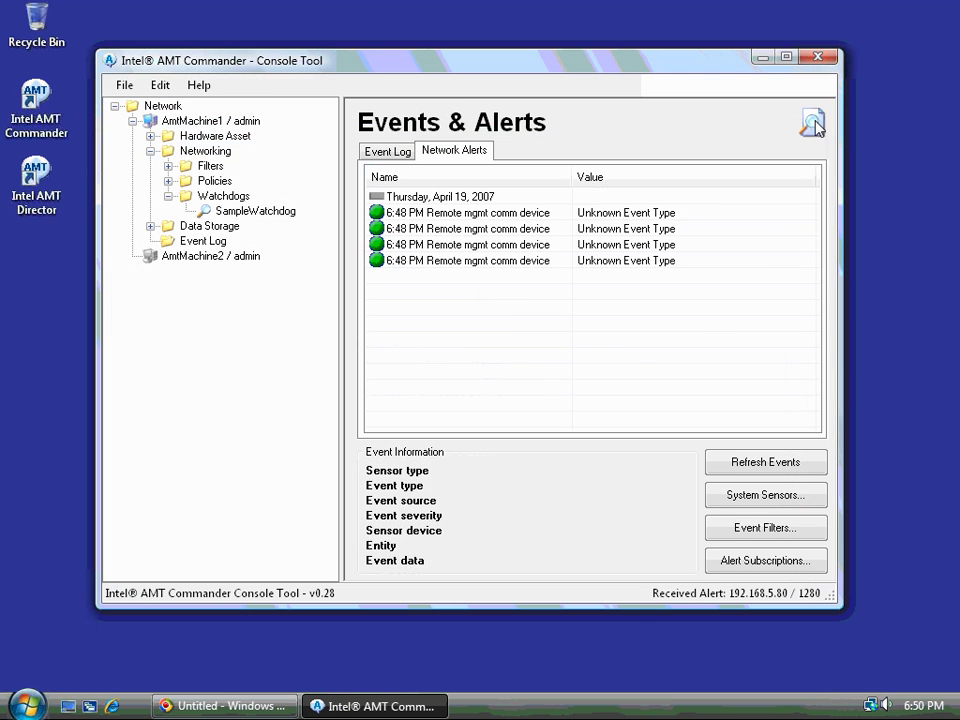
Review AmtMachine1's current alert subscriptions and close the list without making changes
click(722, 557)
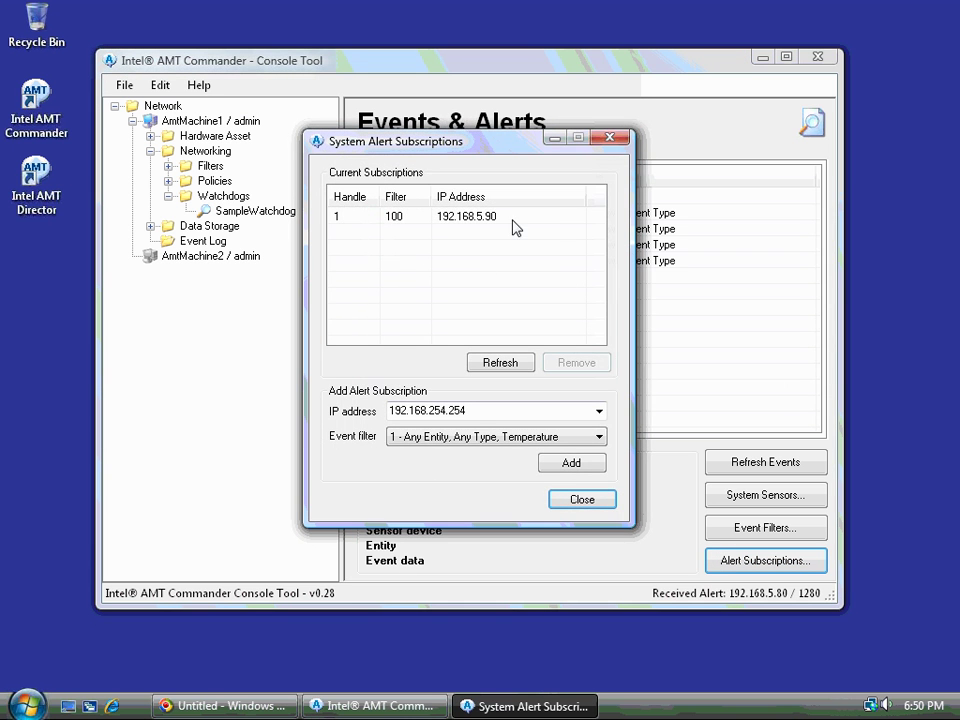
click(609, 138)
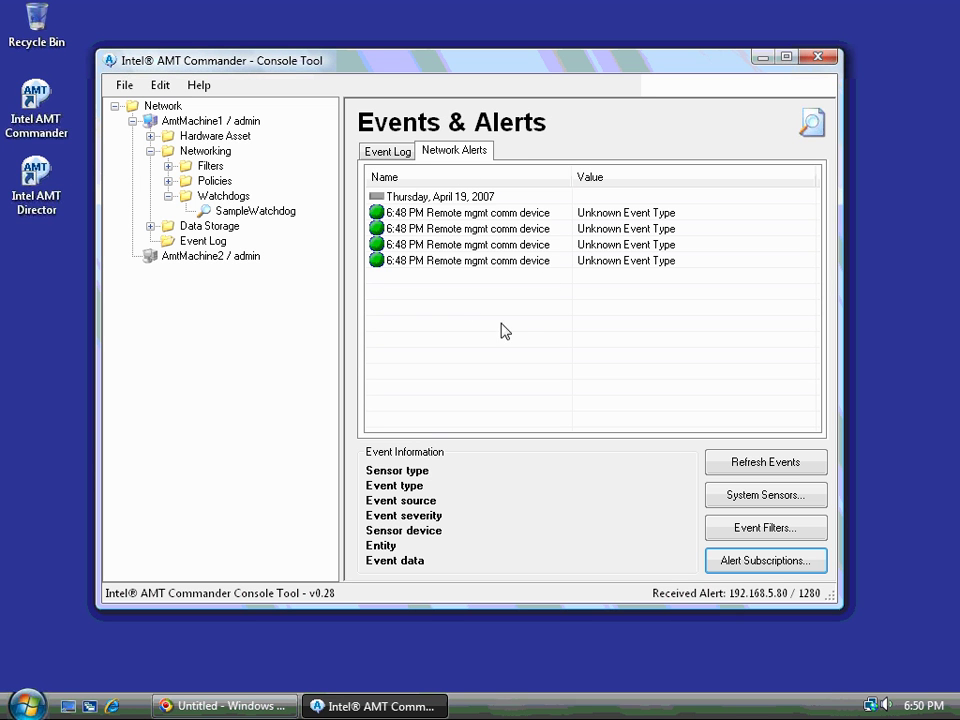
Disconnect from AmtMachine1 and go to the Network Discovery page of the network root
click(196, 122)
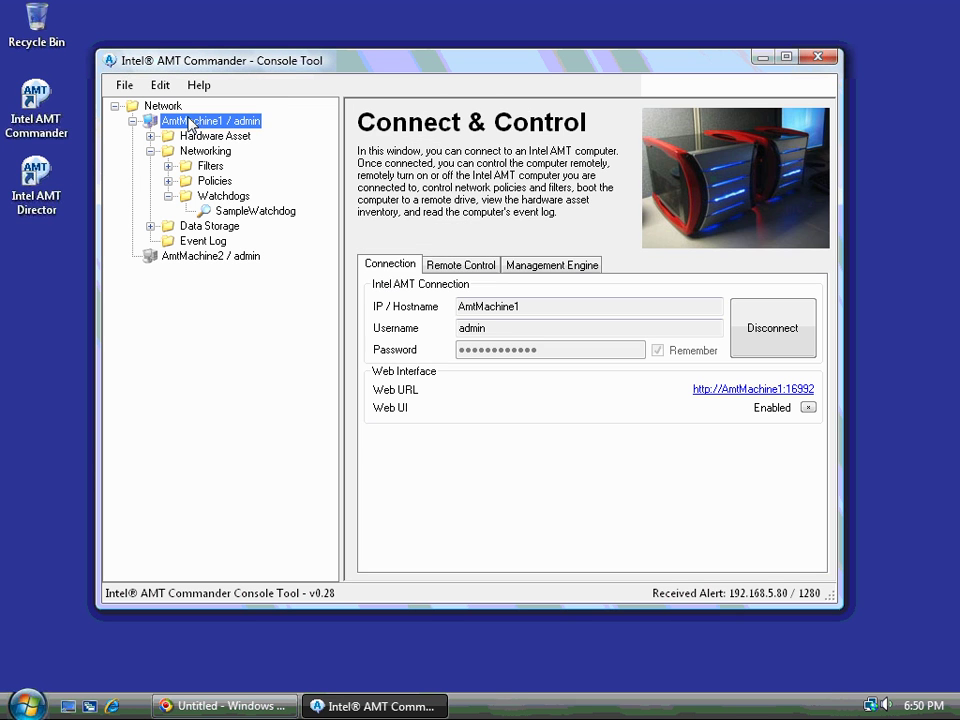
right_click(192, 122)
click(206, 129)
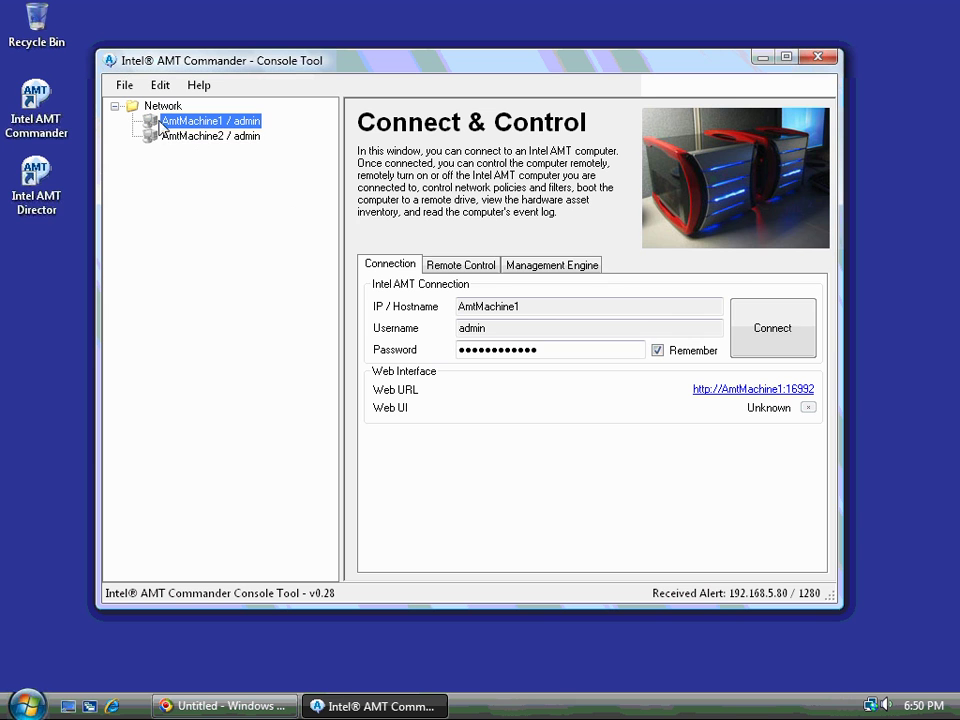
key(Down)
key(Up)
key(Up)
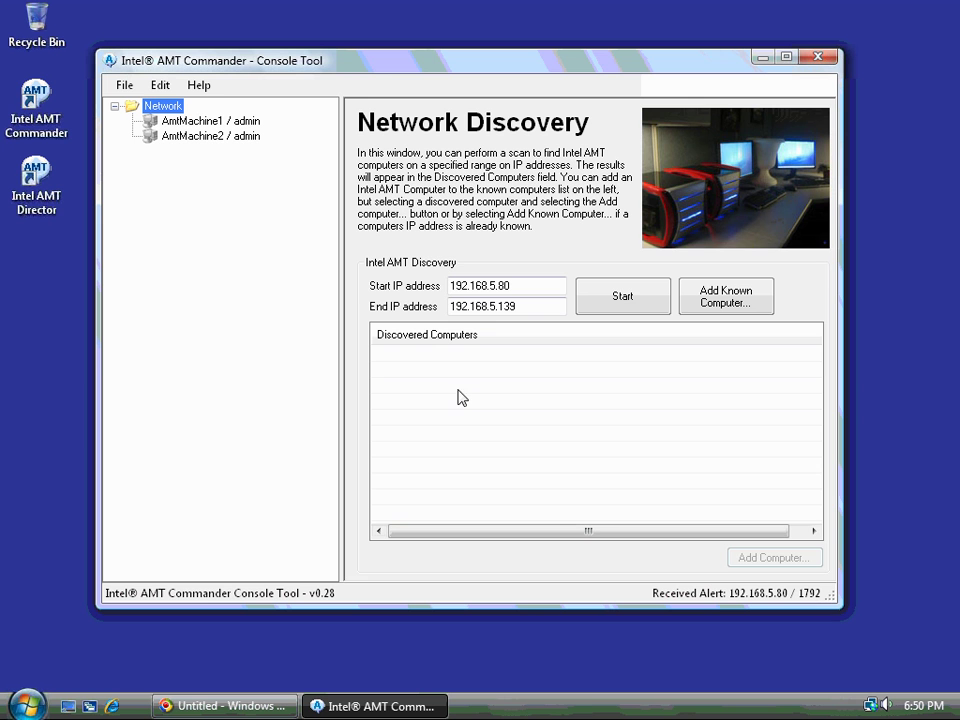
Check the alerts received while disconnected in the Network Alert Viewer, and close the viewer
double_click(778, 594)
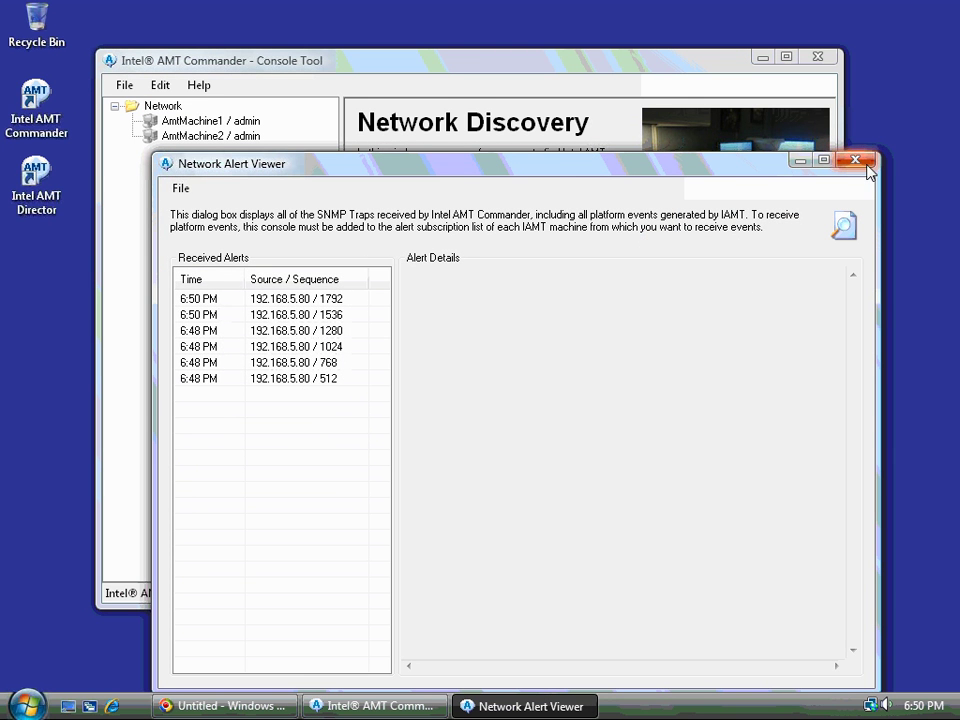
click(855, 160)
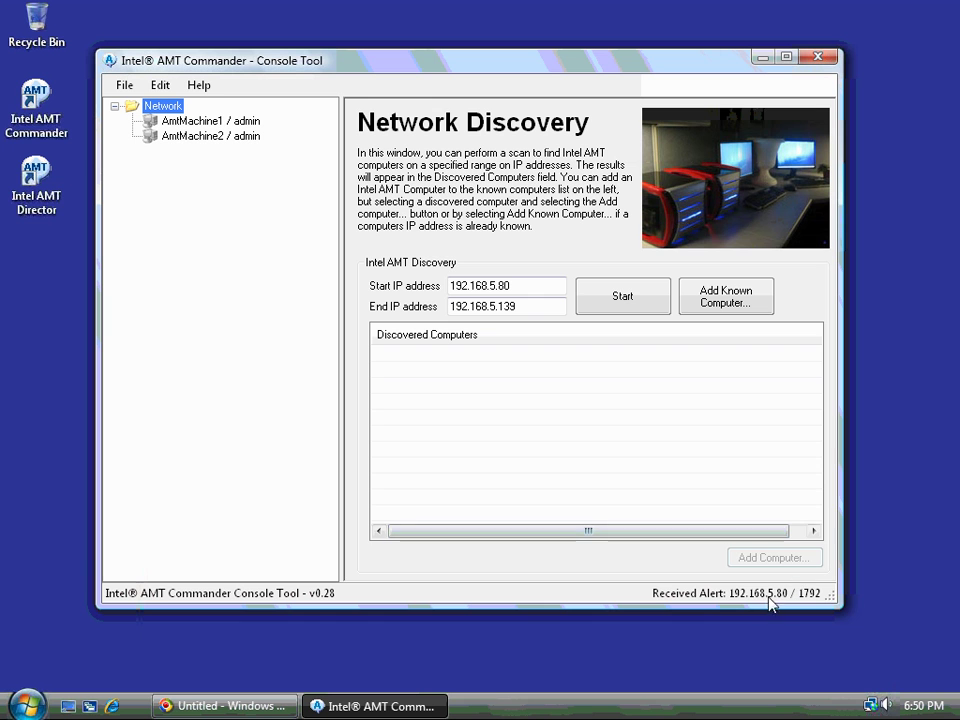